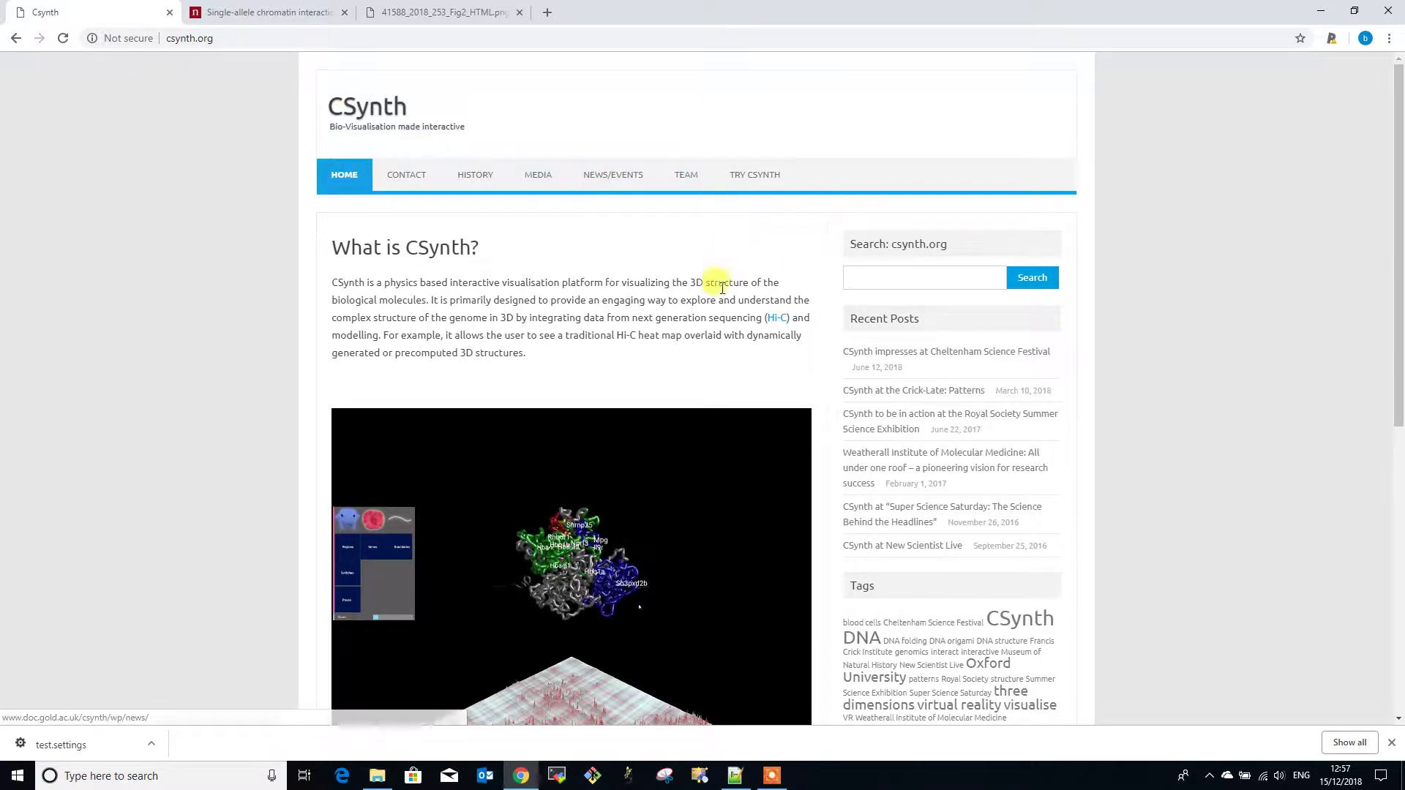
Open the Try CSynth page and go to the login page for uploading your own dataset.
left_click(772, 177)
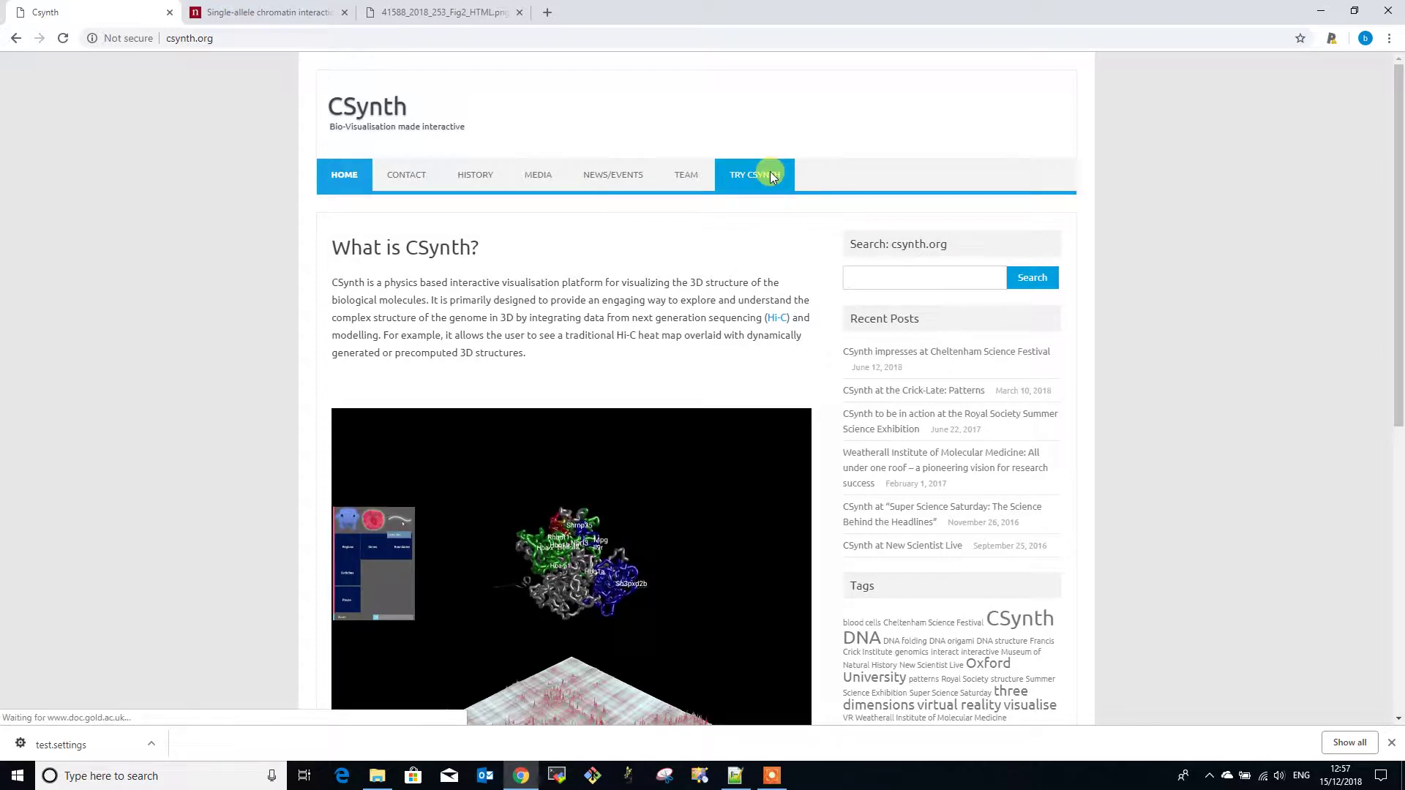
scroll(595, 265, "down", 4)
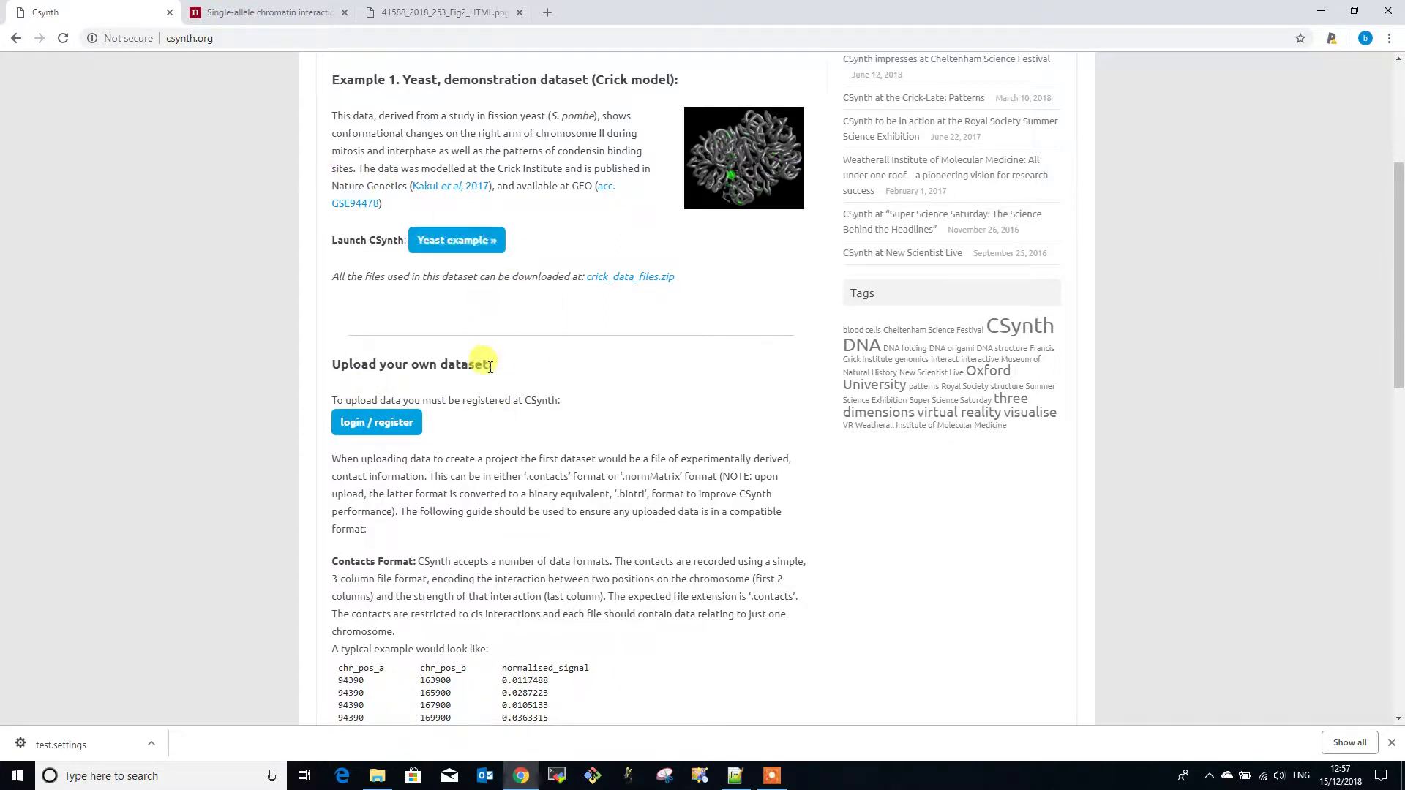
scroll(487, 366, "down", 1)
scroll(489, 371, "down", 1)
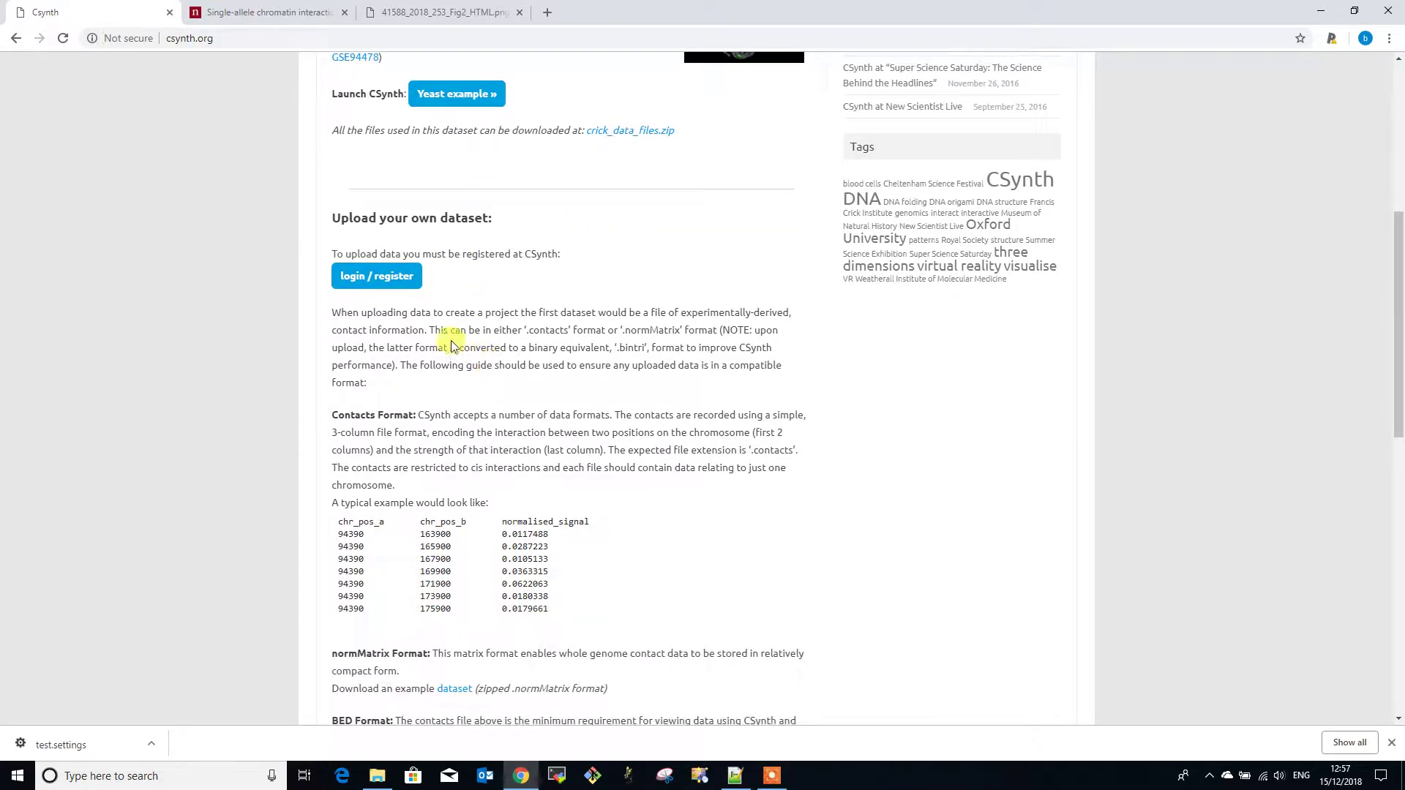
left_click(388, 285)
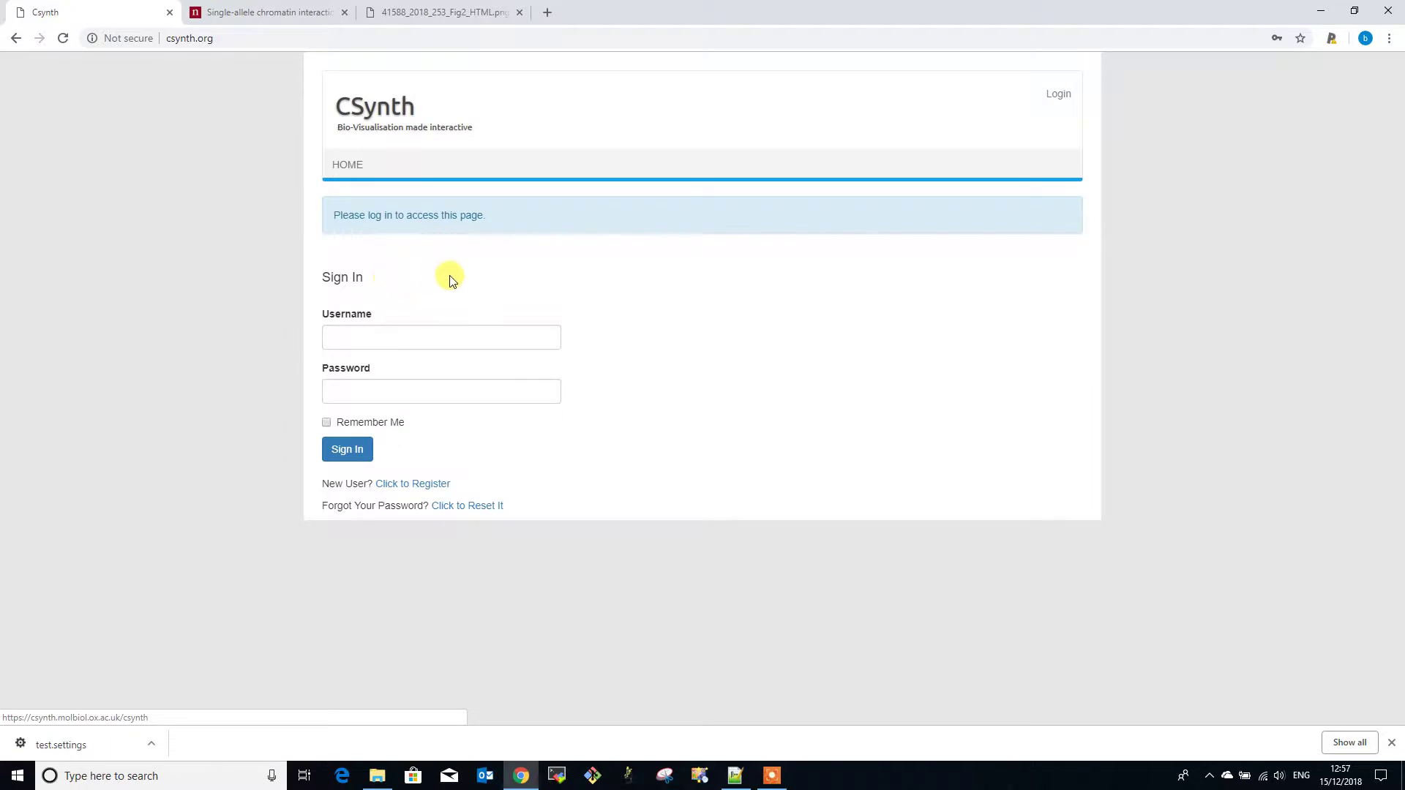
Sign in to CSynth with the saved username and account password.
left_click(438, 347)
left_click(450, 367)
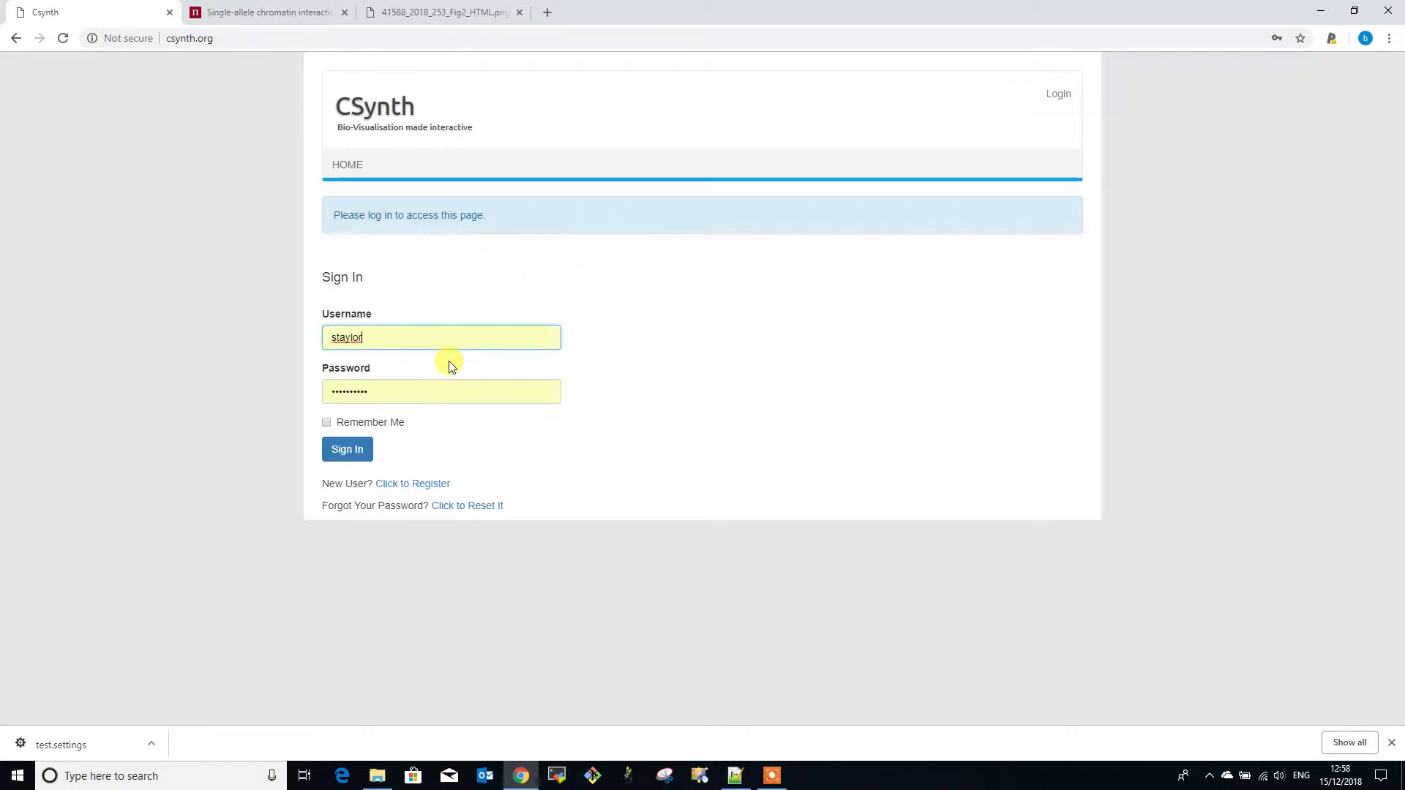
left_click(347, 449)
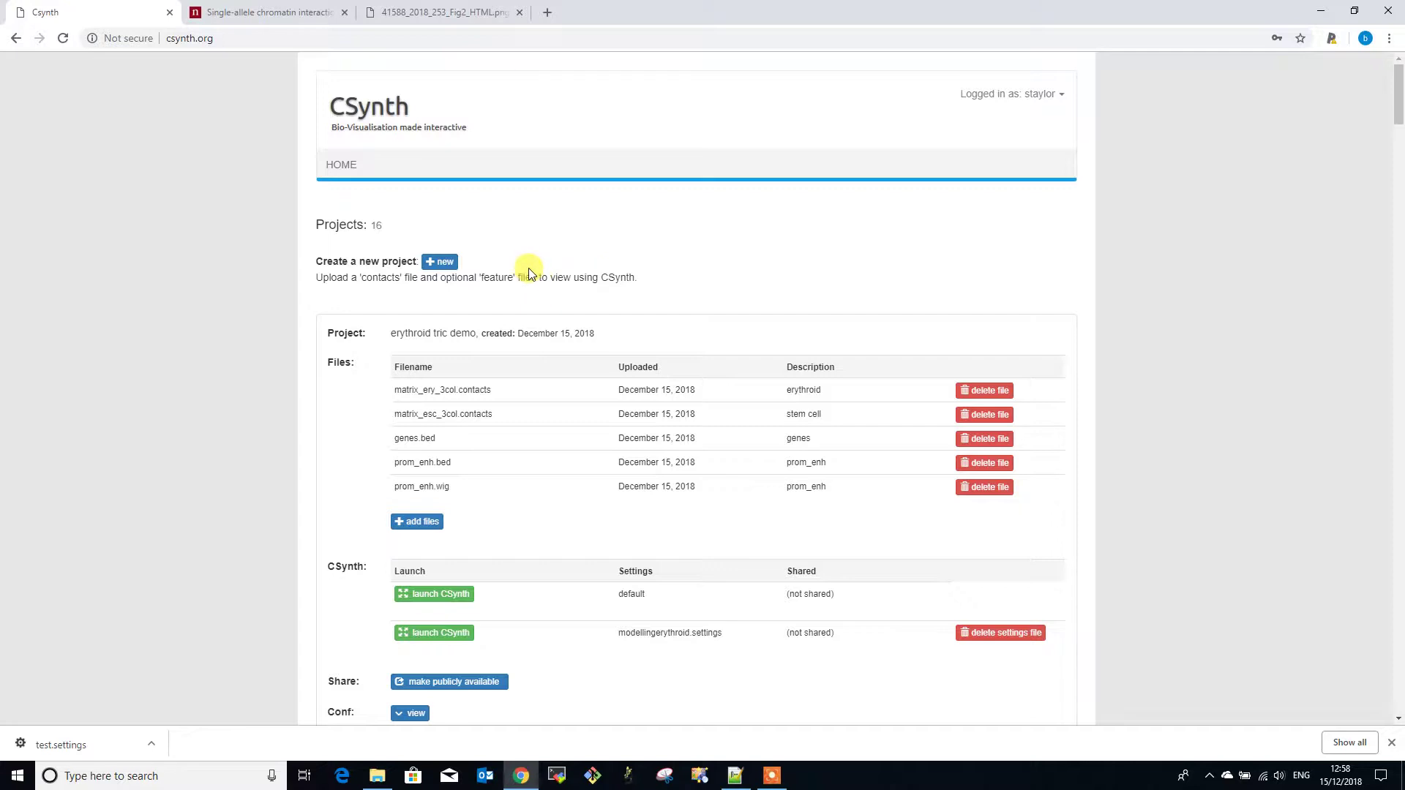
Start a new project and name it Tri-C.
left_click(443, 262)
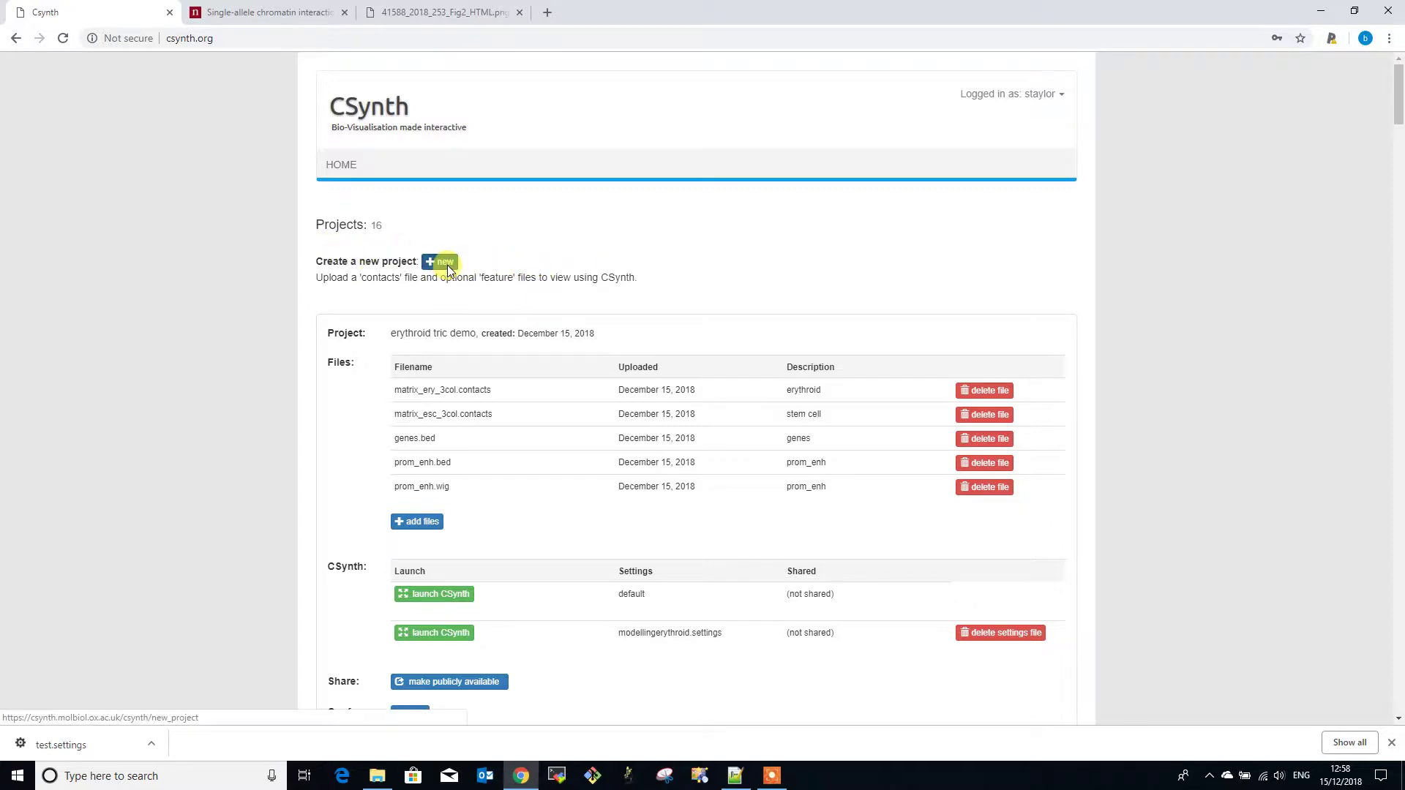
left_click(439, 358)
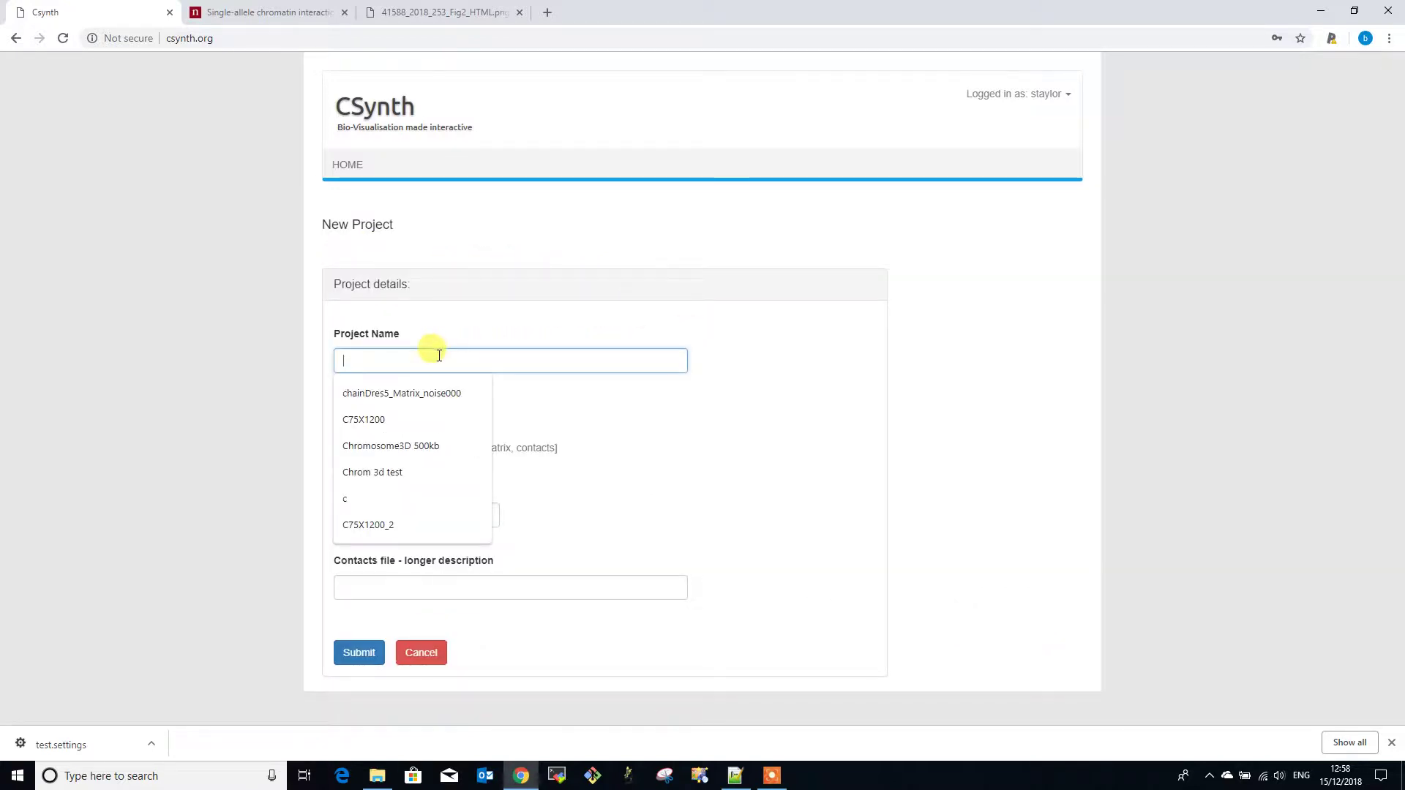
left_click(518, 331)
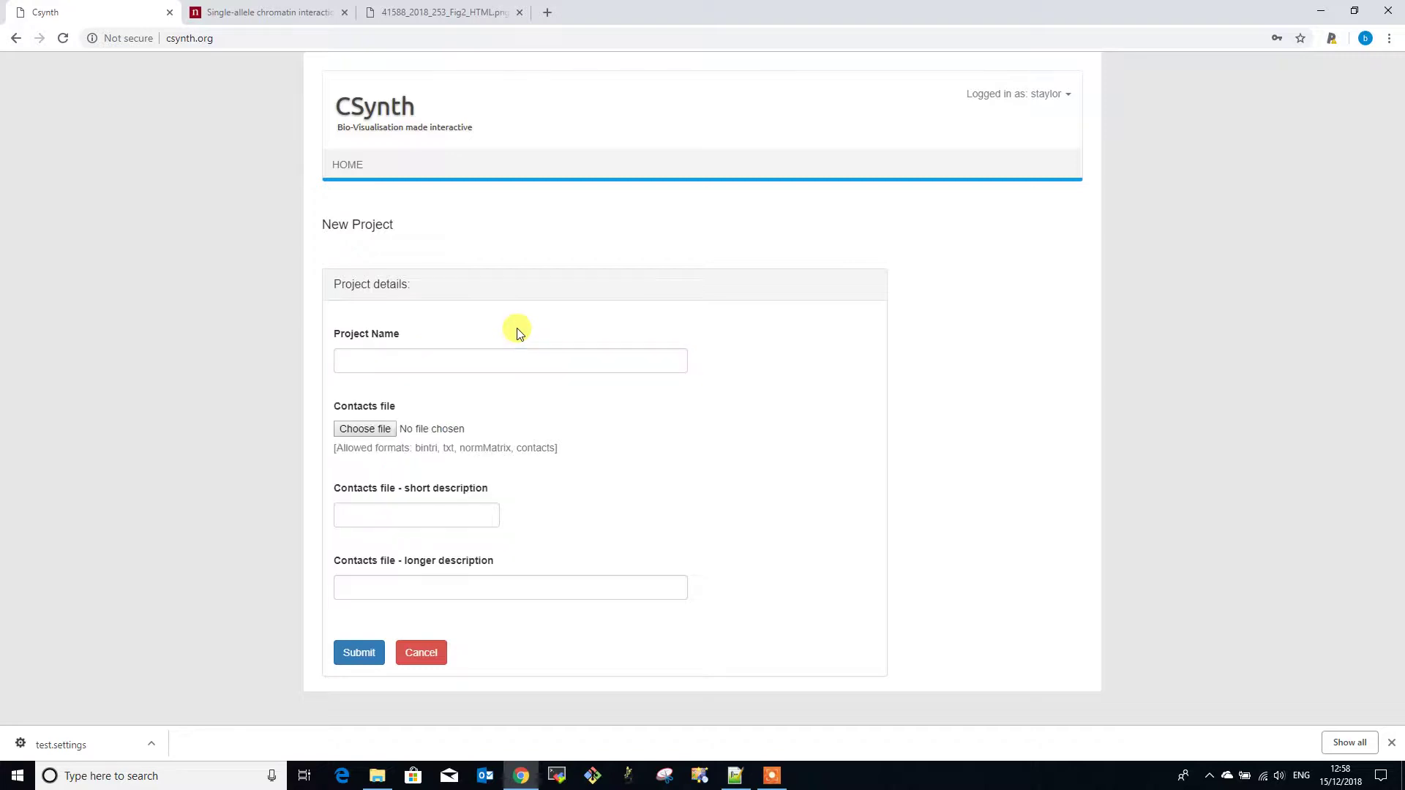
left_click(365, 357)
type("Tri-C")
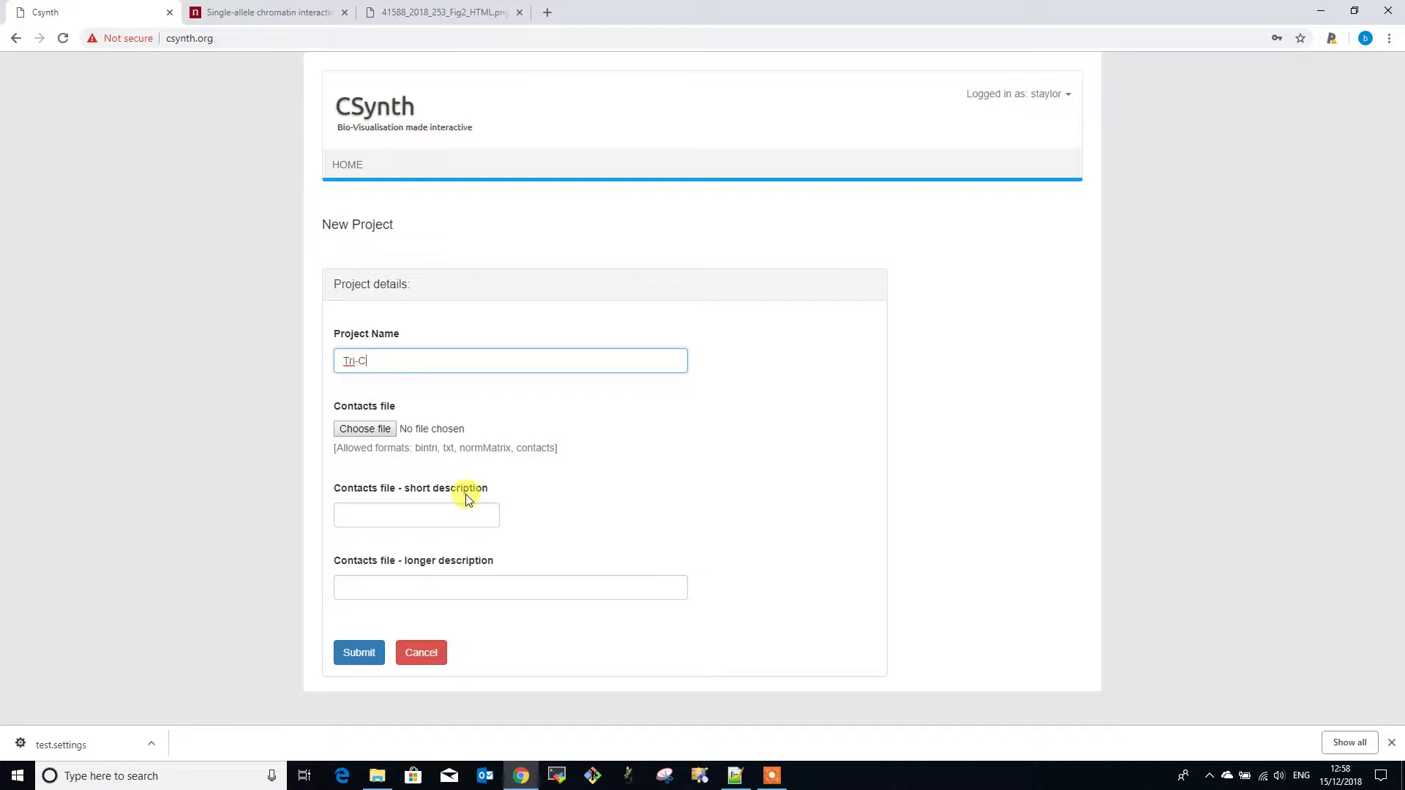
Review the Nature Genetics article on single-allele chromatin interactions and its Fig2 heat map, and return to the project form.
left_click(292, 12)
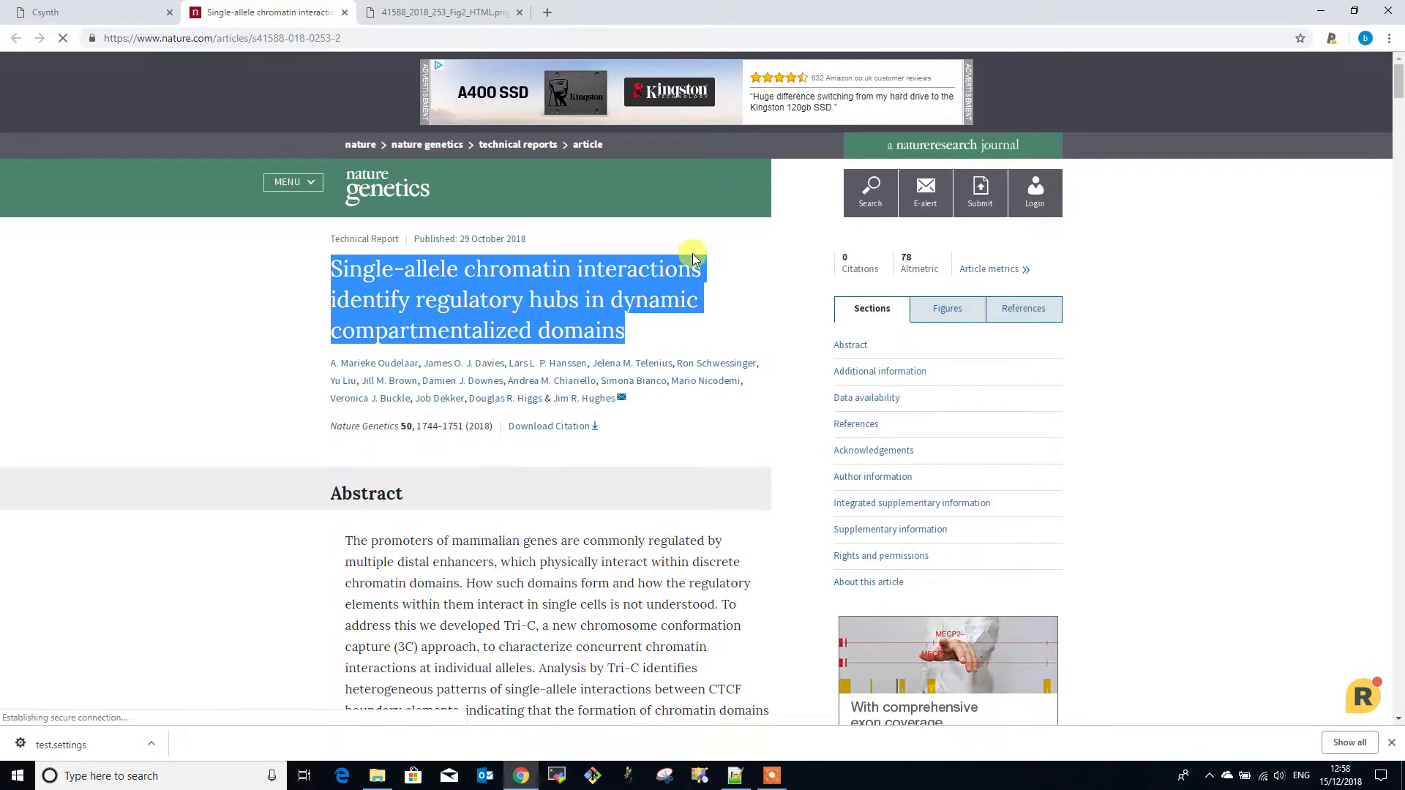
left_click(443, 12)
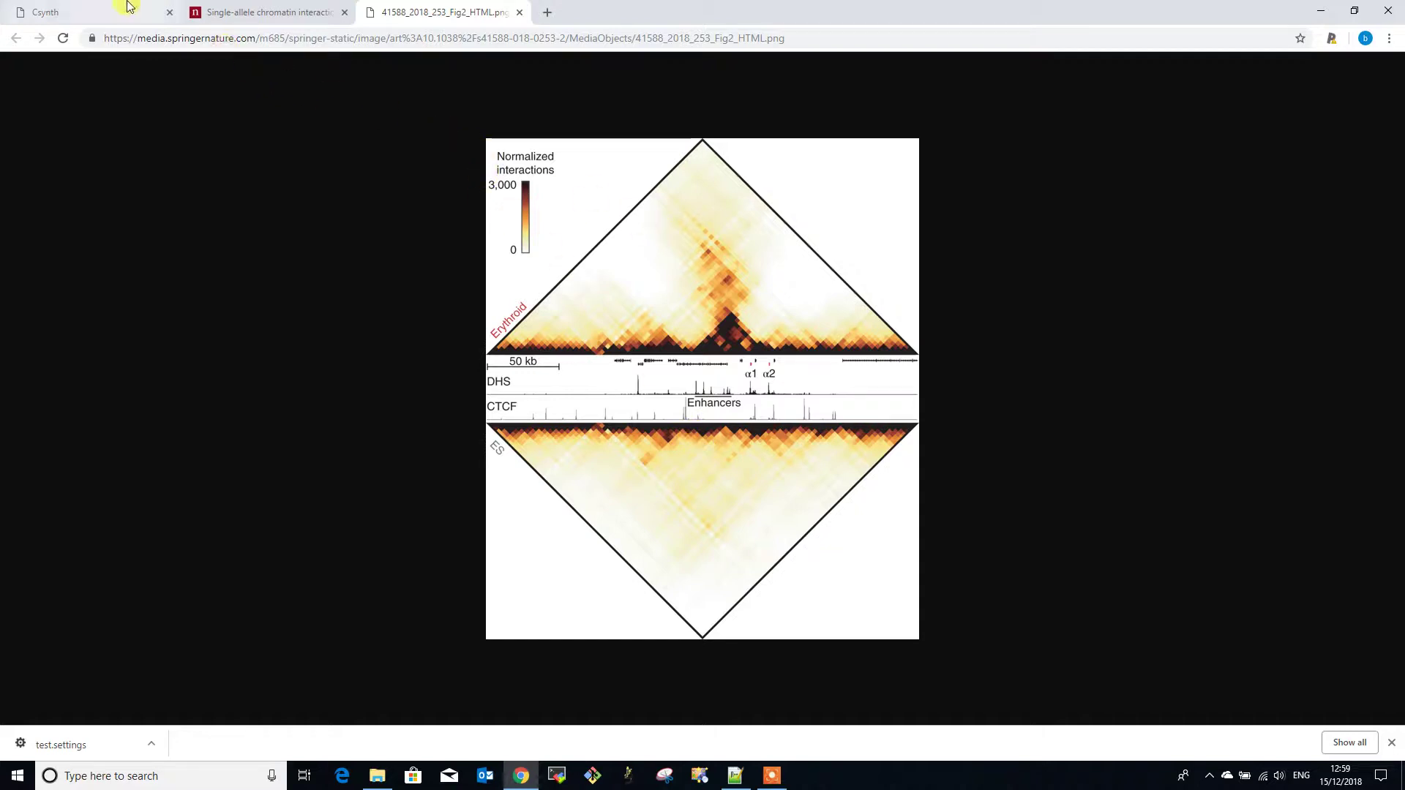
left_click(127, 6)
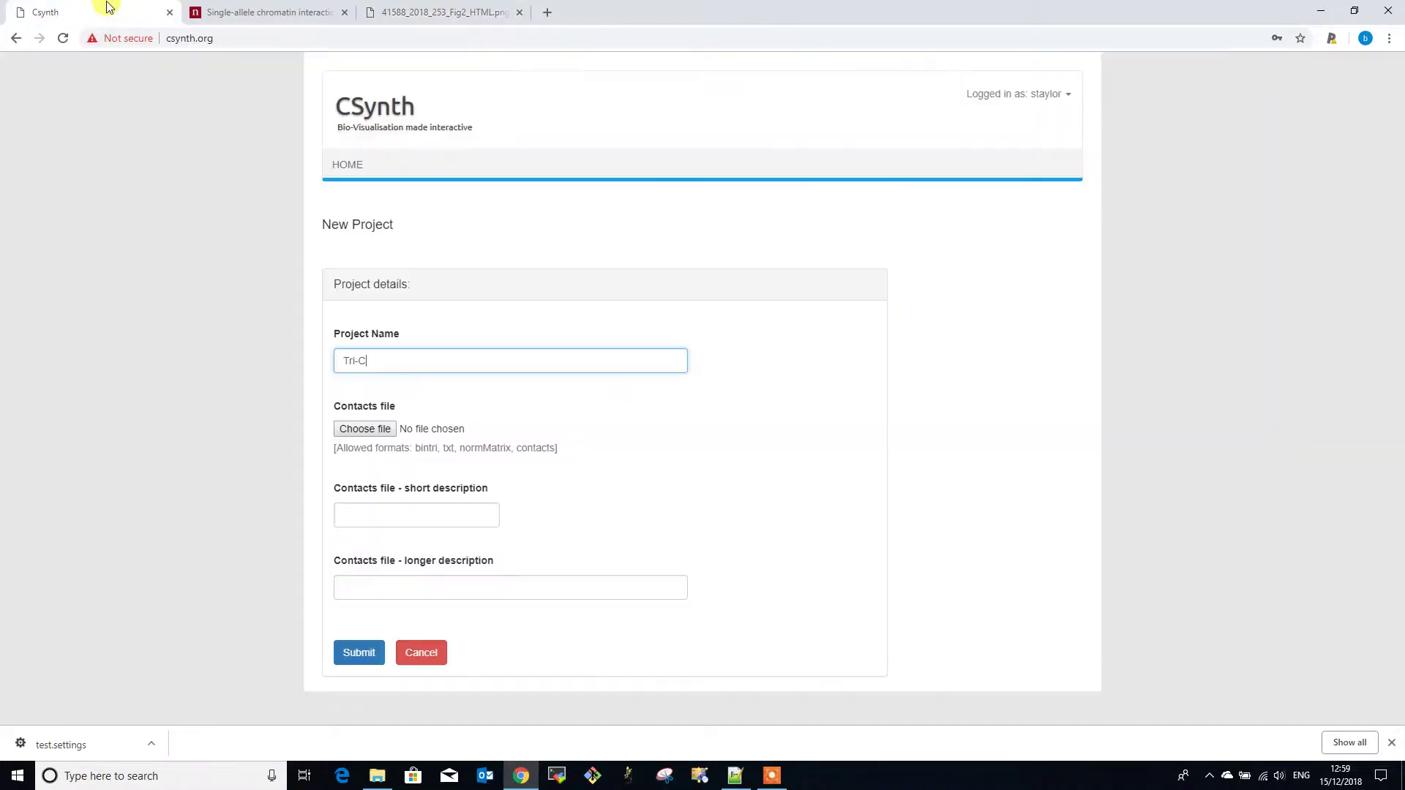
Attach matrix_ery_3col.contacts as the project's contacts file and inspect its three-column contents in Notepad++.
left_click(366, 429)
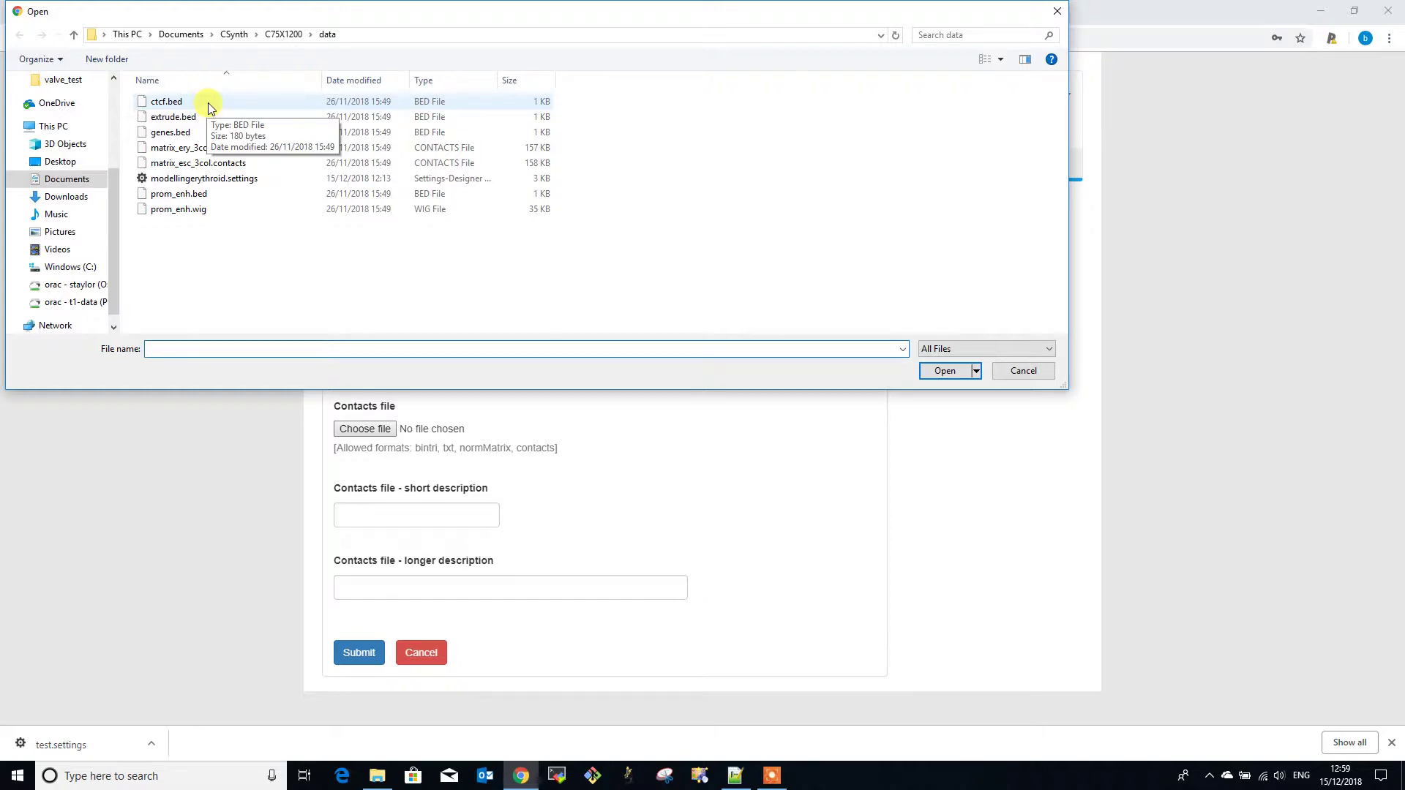
left_click(208, 150)
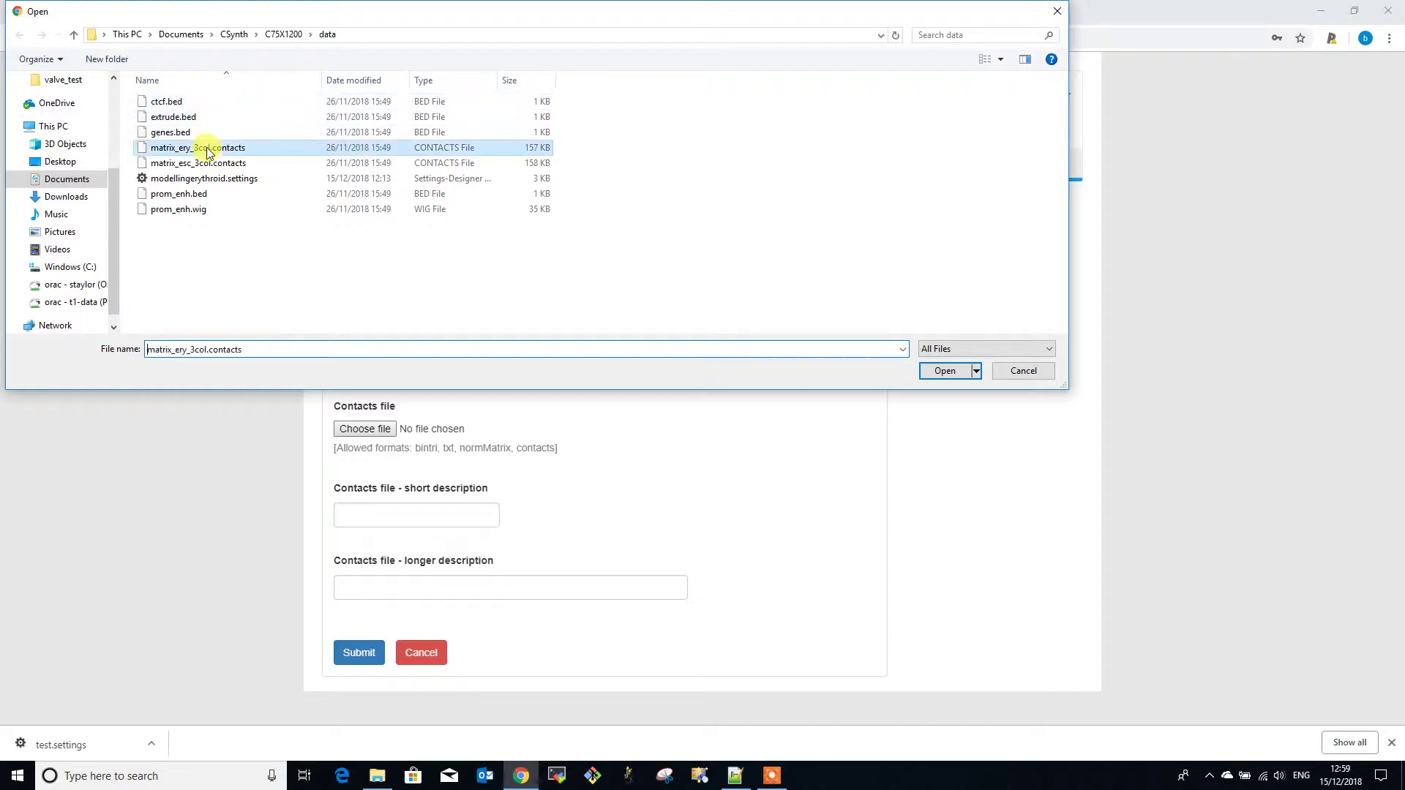
left_click(933, 372)
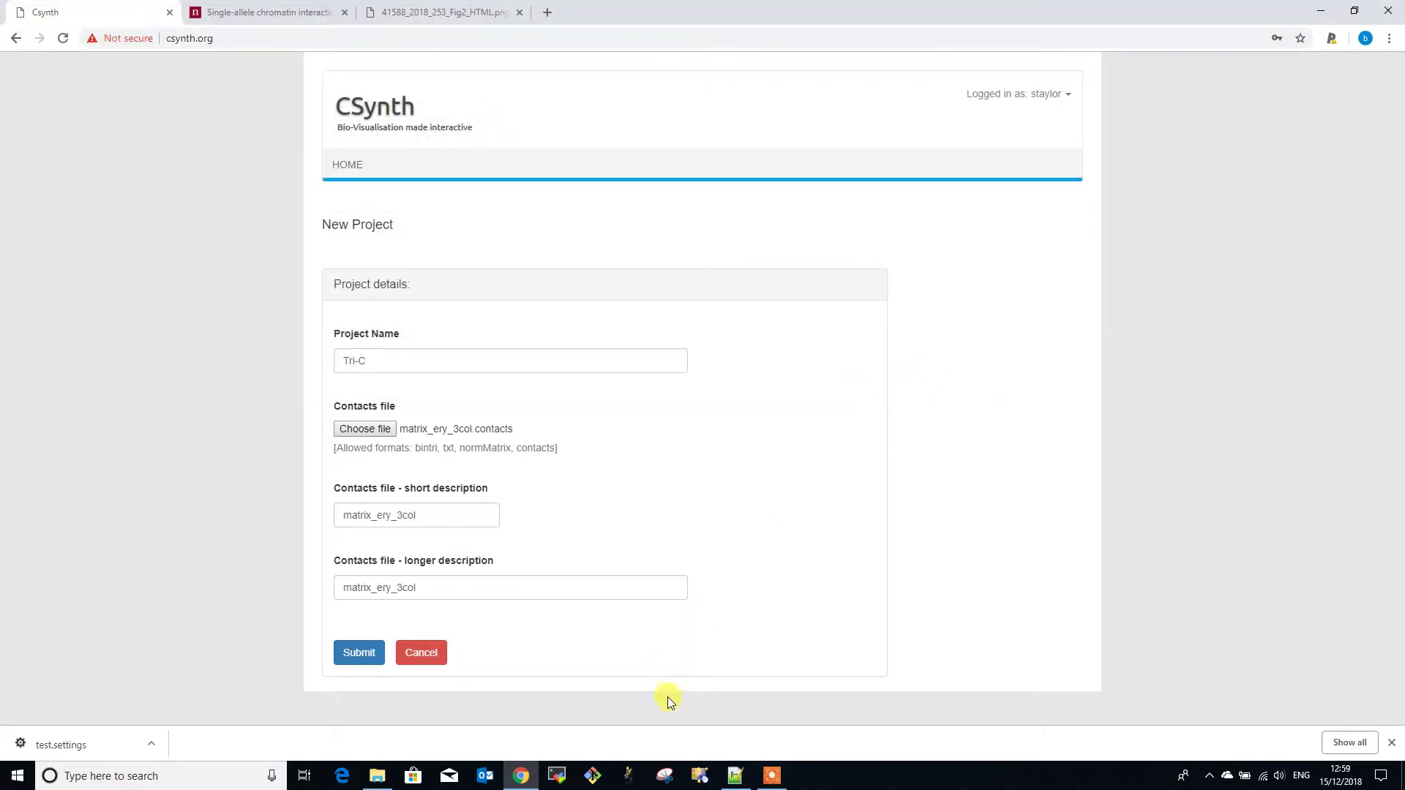
left_click(735, 775)
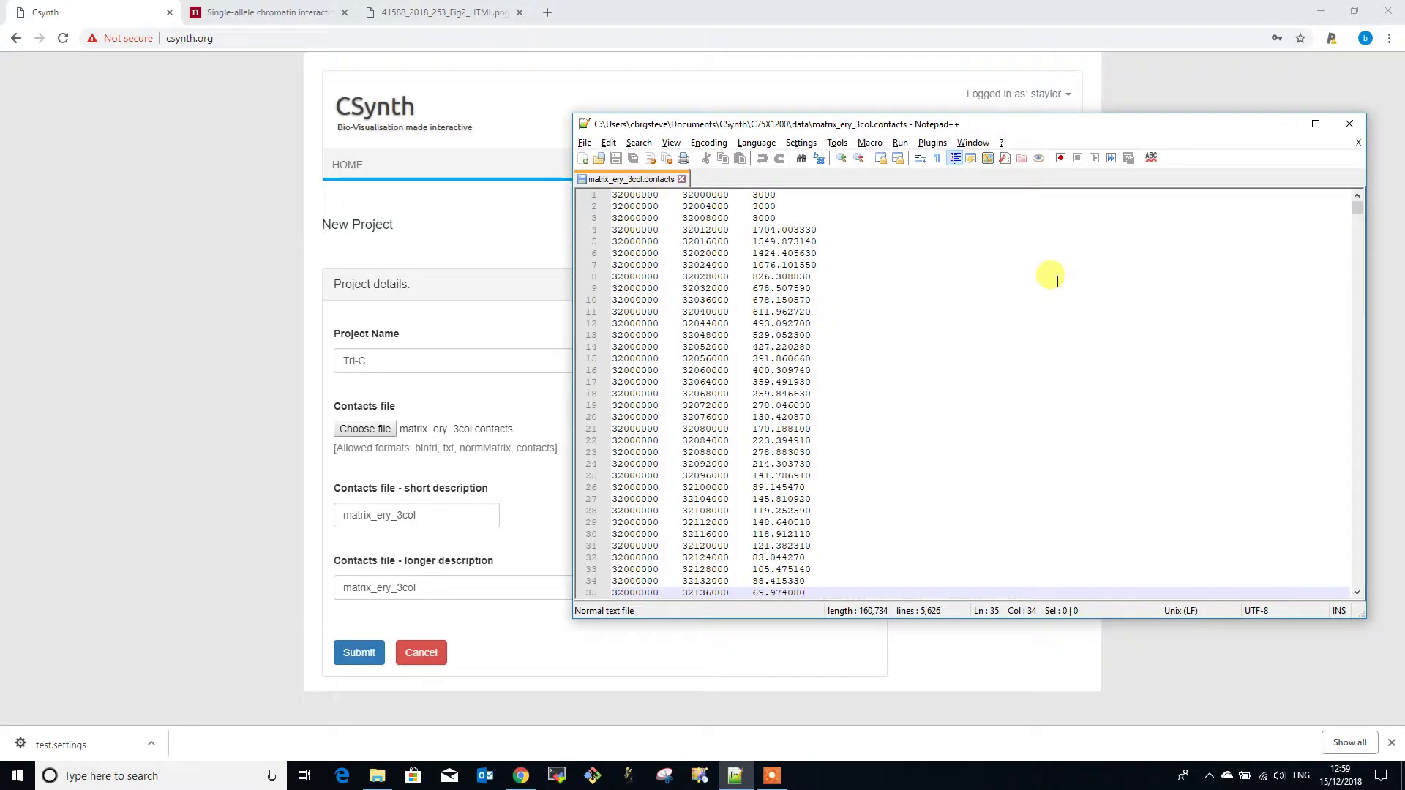
left_click(1200, 85)
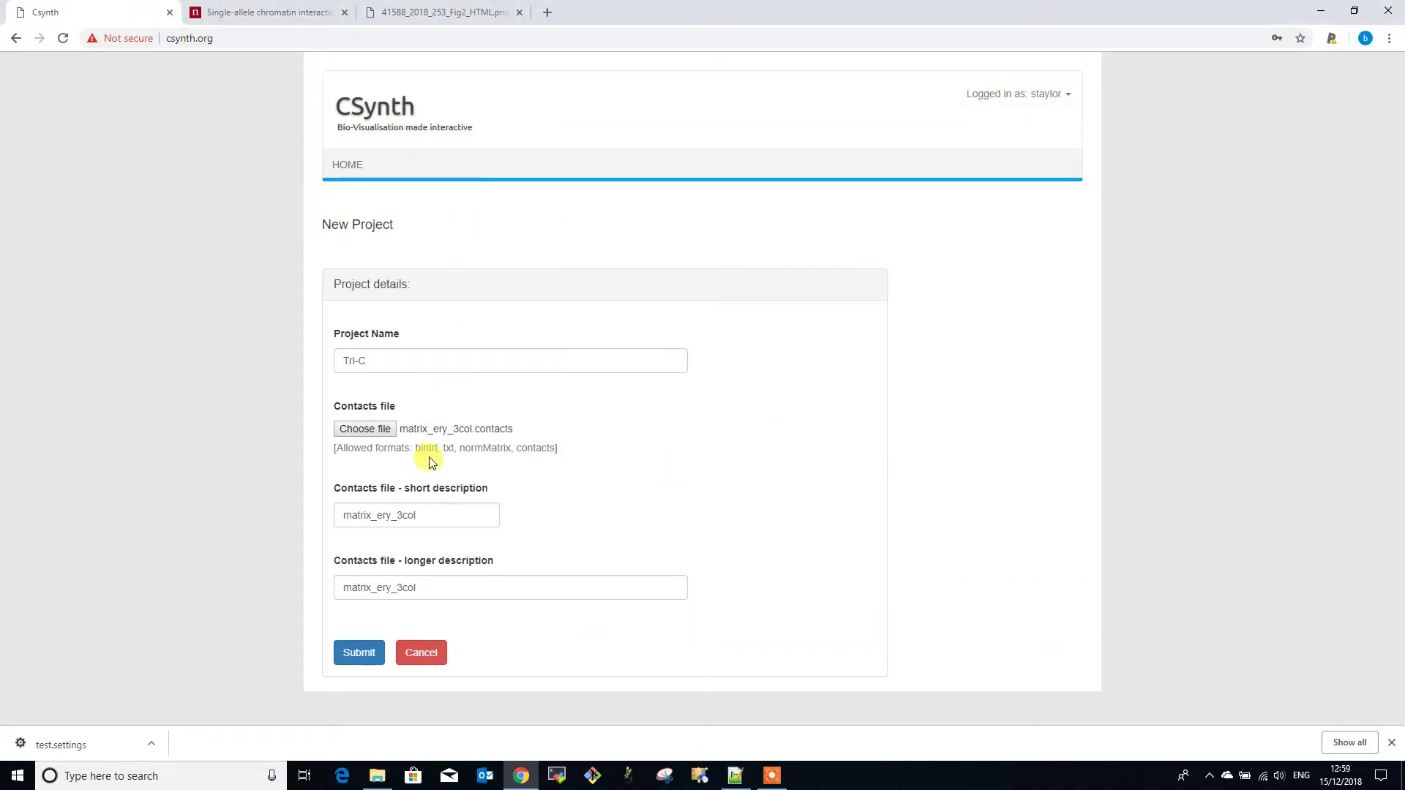
Set the contacts file's short description to "erythroid" and submit the new project.
double_click(439, 515)
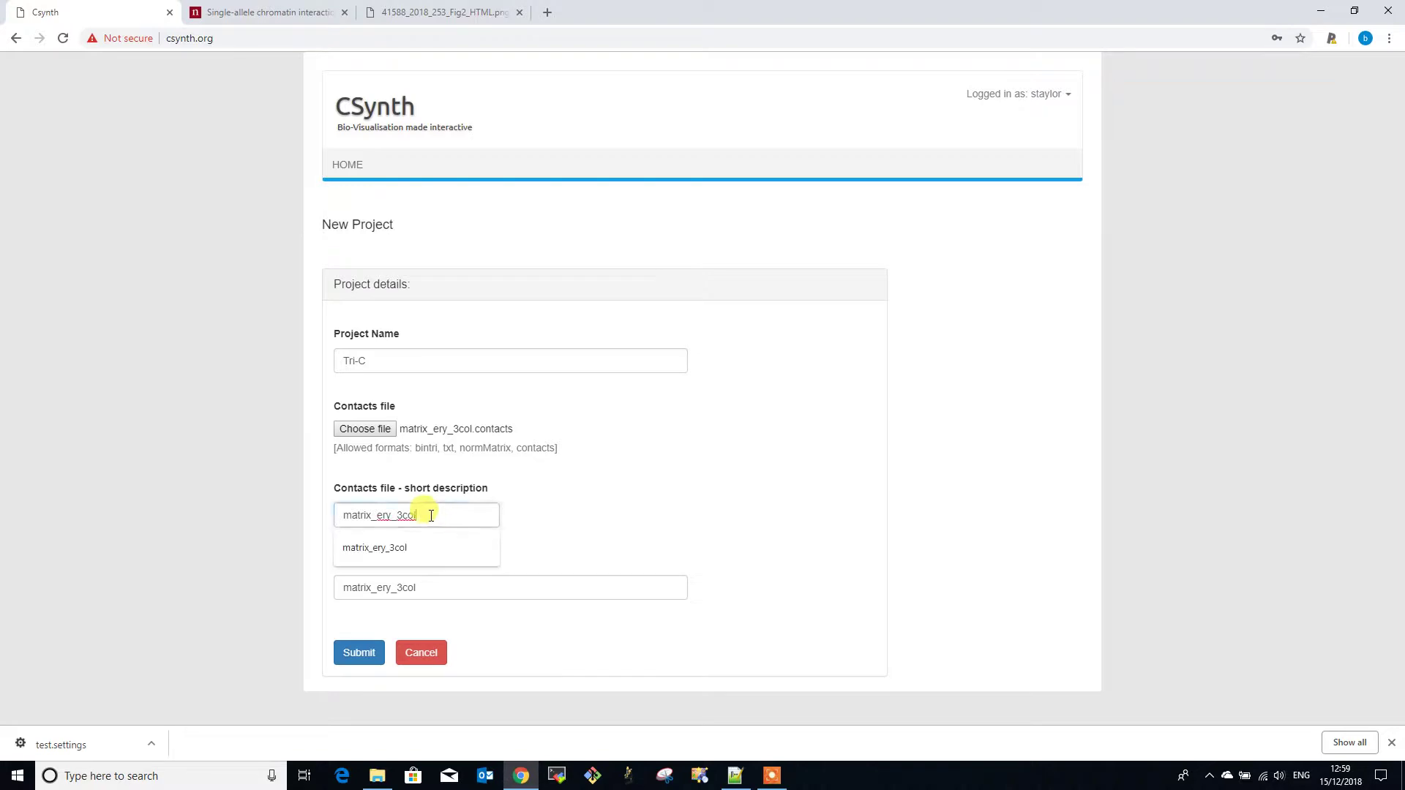
left_click(287, 513)
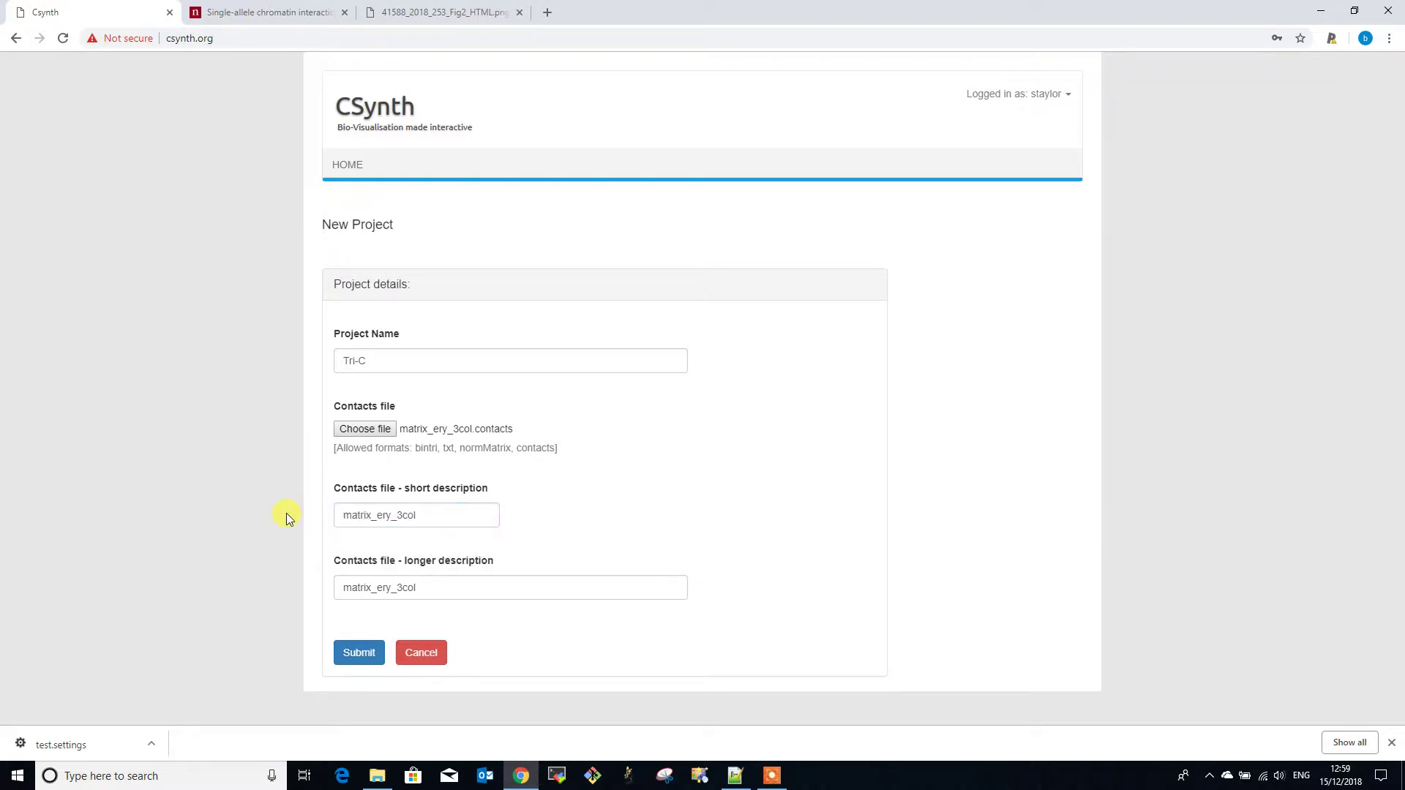
left_click_drag(426, 515, 312, 521)
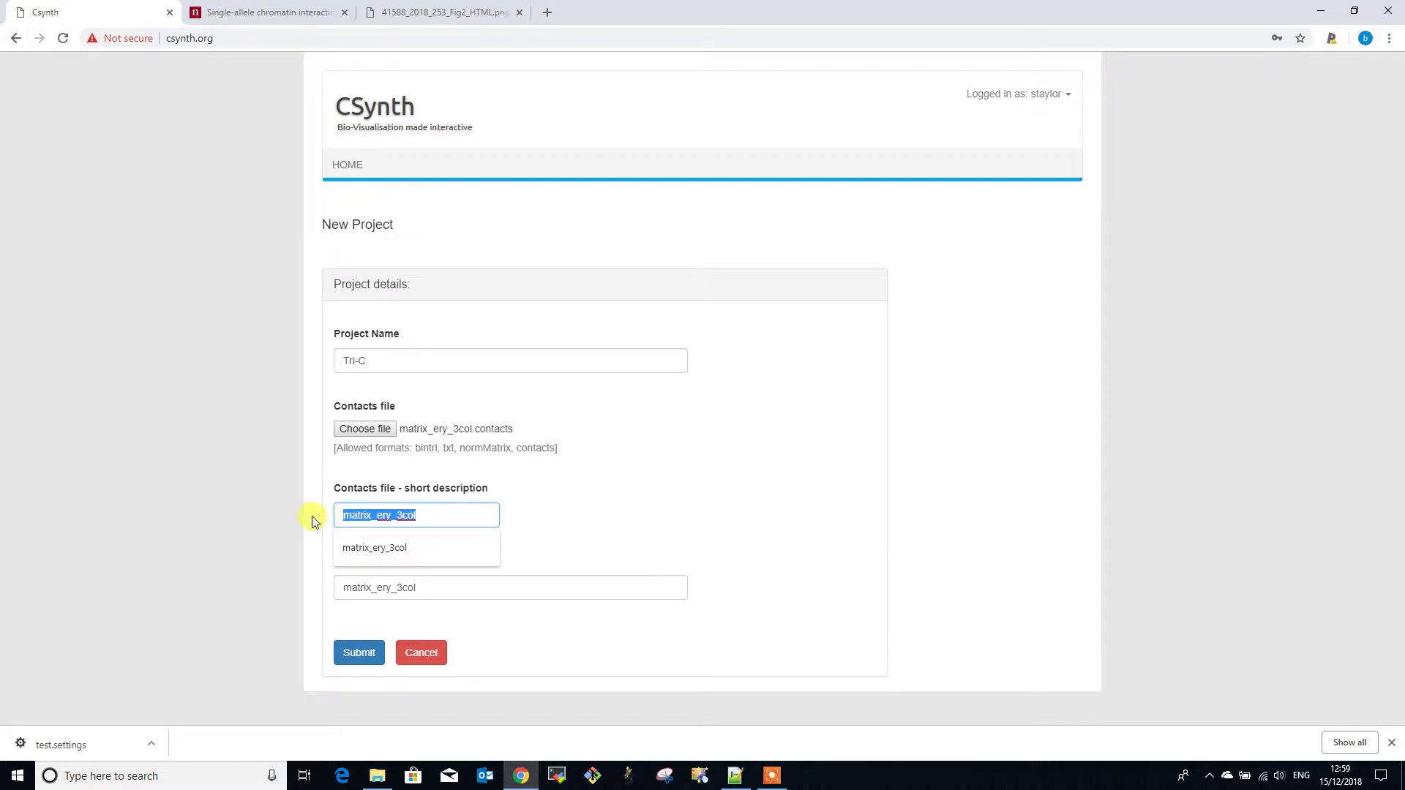
type("erythroid")
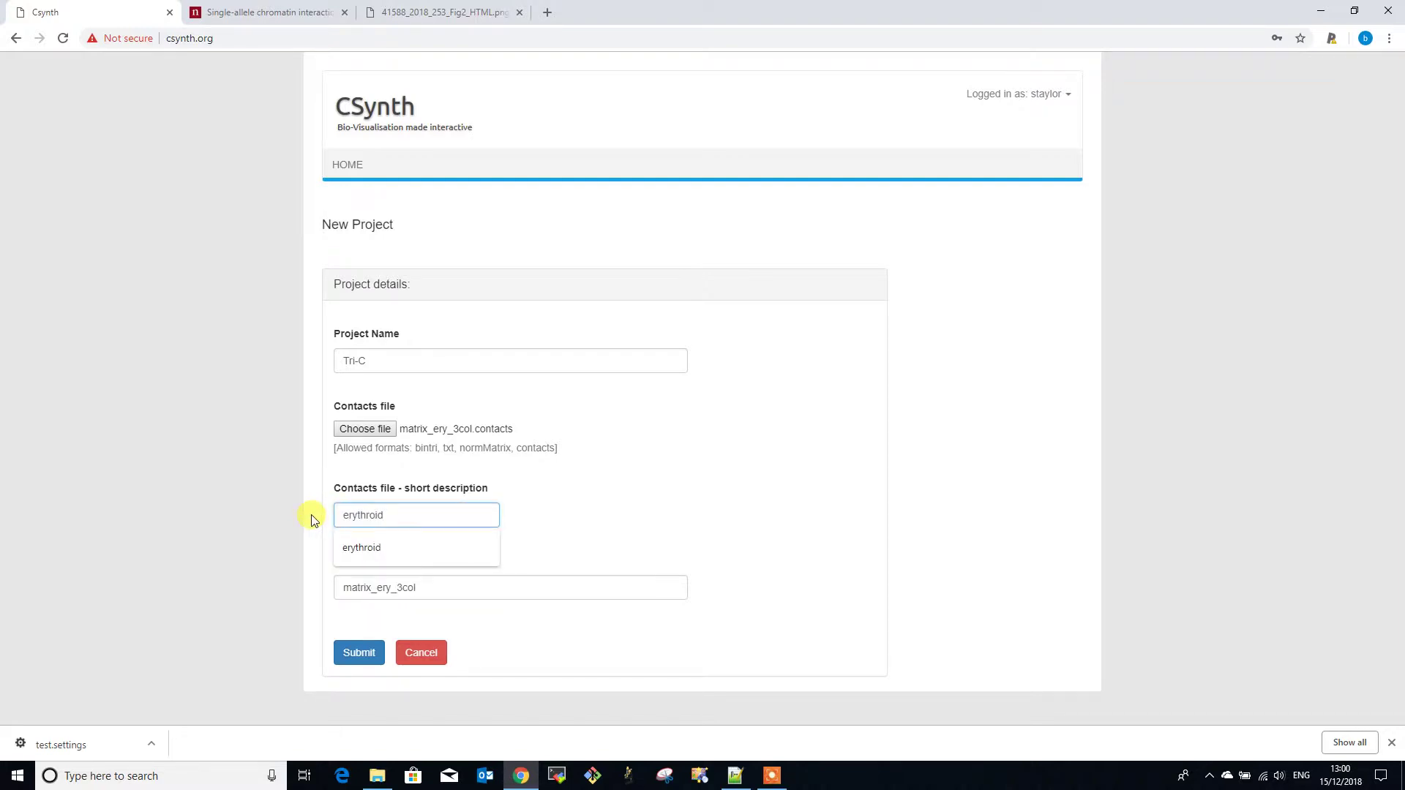
left_click(662, 520)
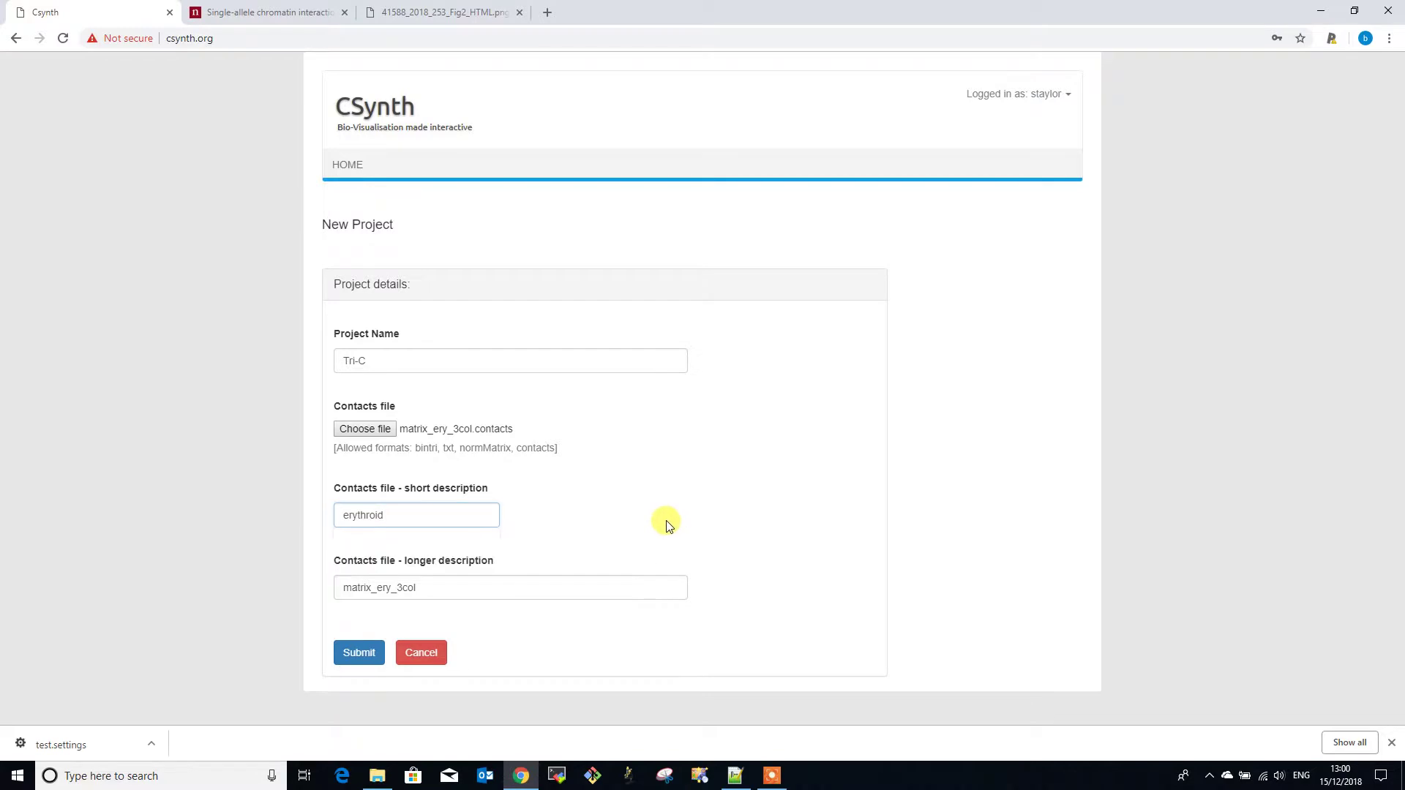
left_click(360, 653)
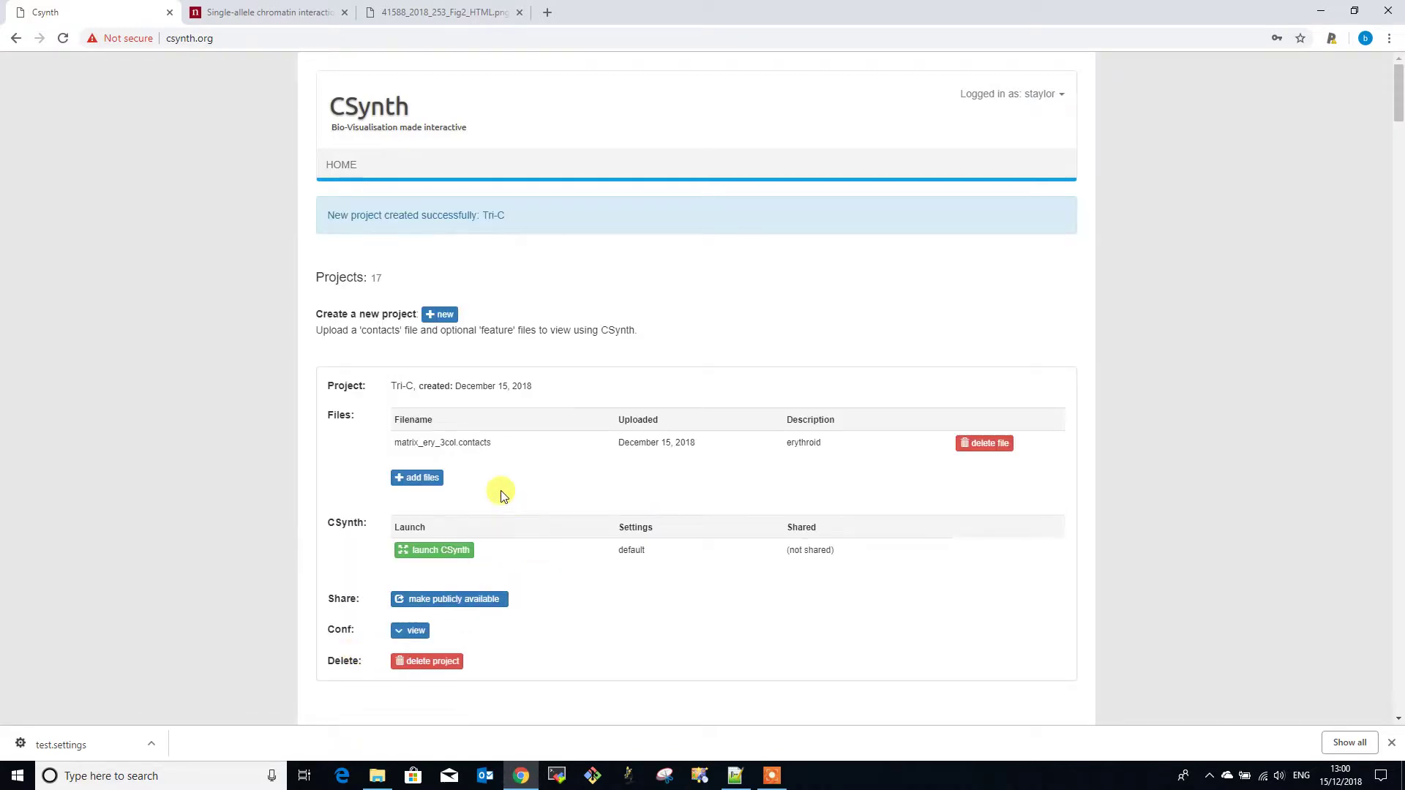
Begin adding a file to the Tri-C project and select matrix_esc_3col.contacts as the feature file.
left_click(423, 480)
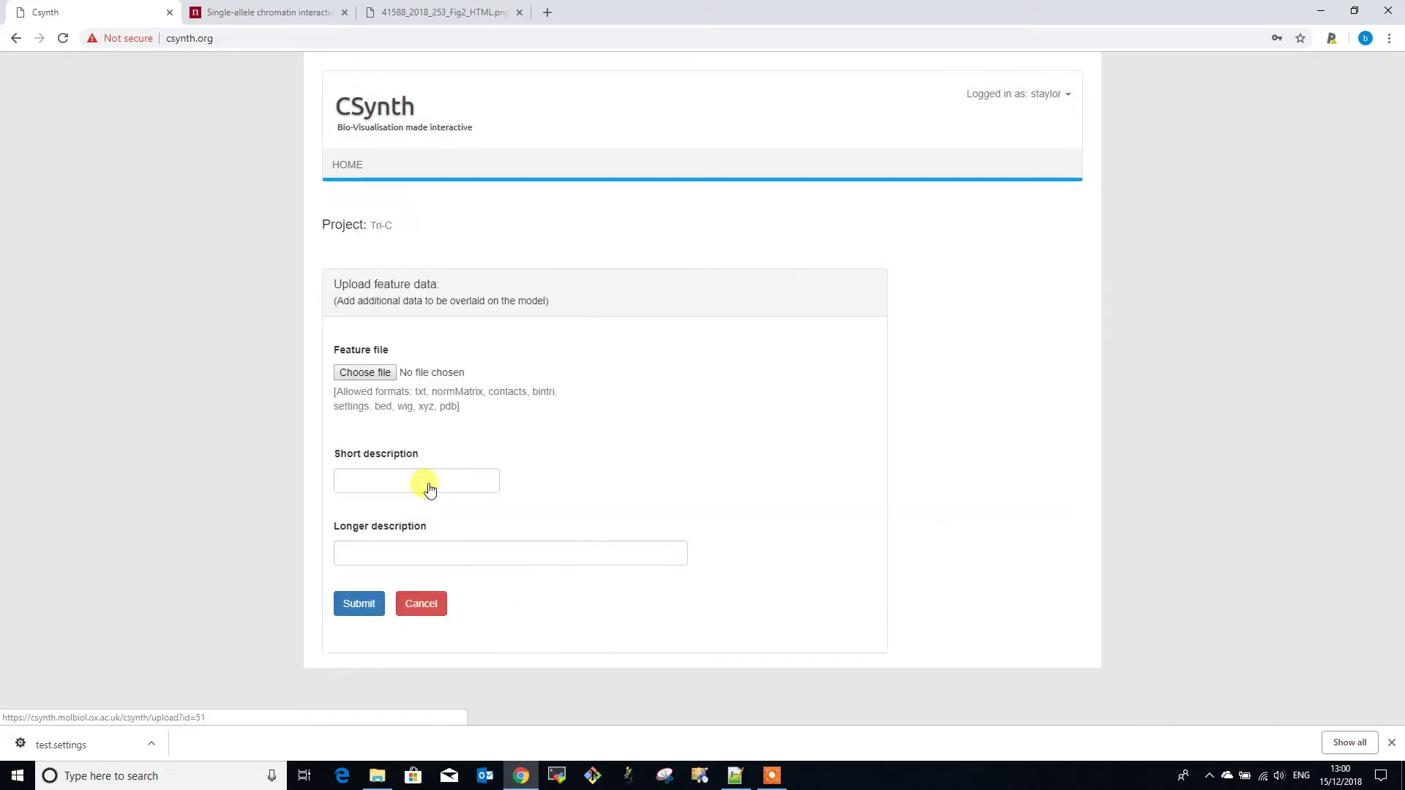
left_click(360, 378)
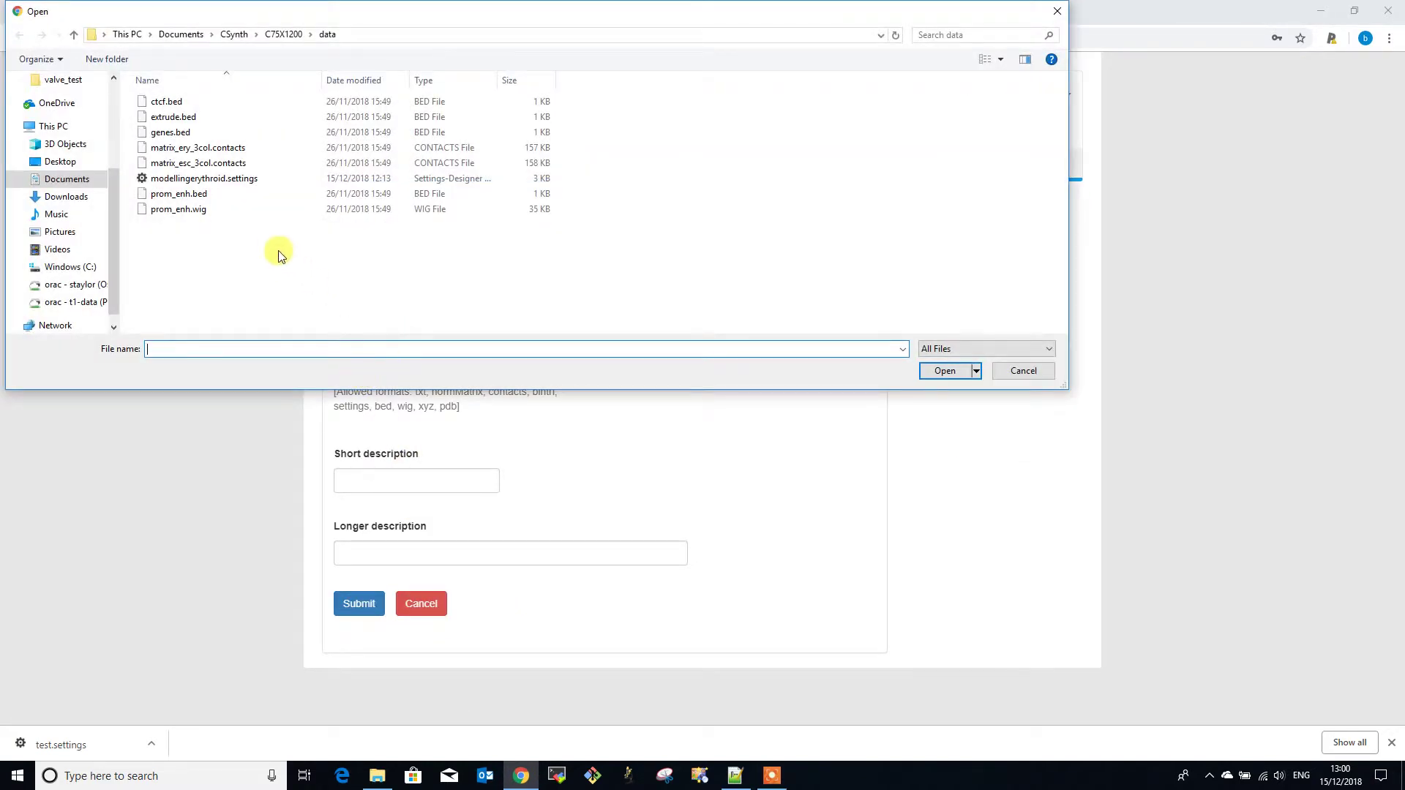
left_click(227, 167)
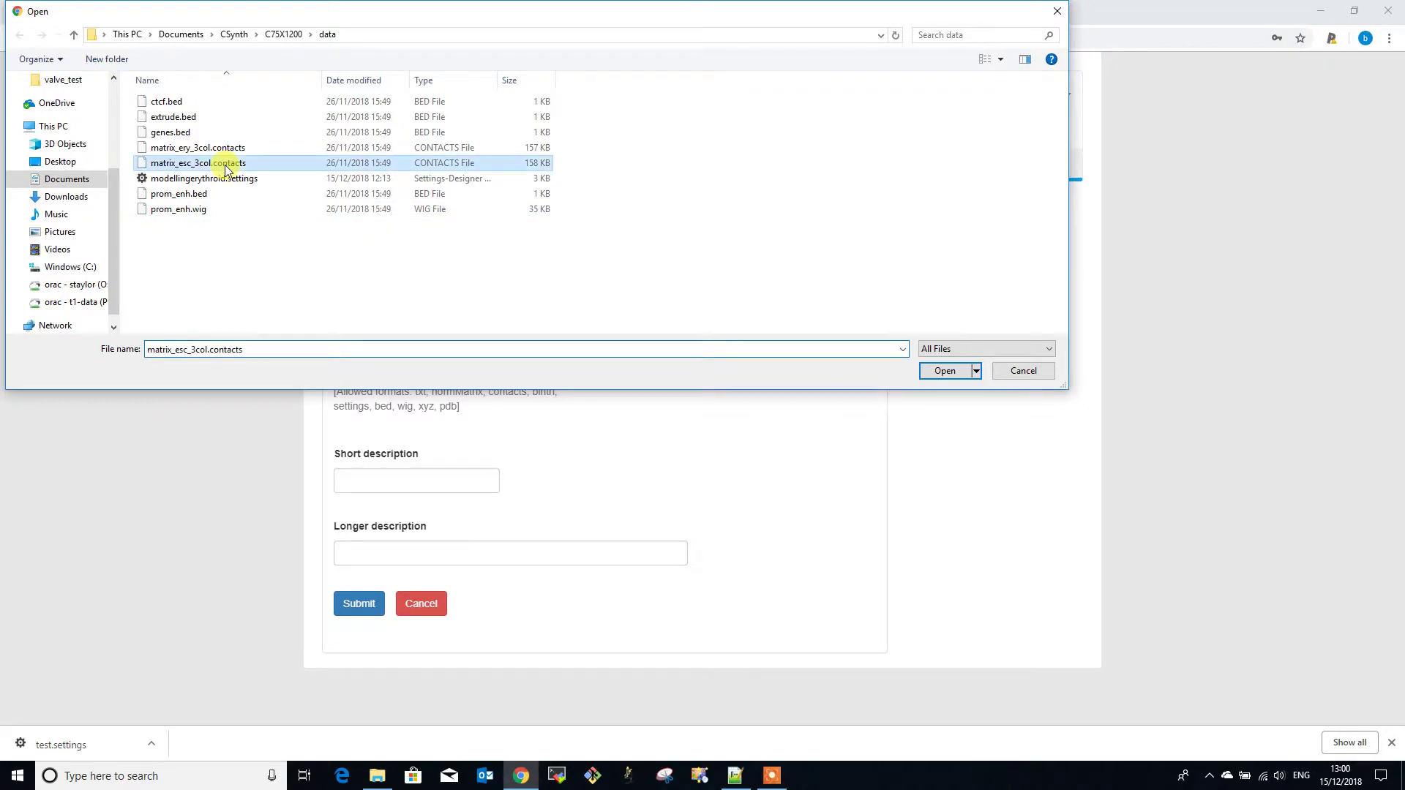
left_click(944, 371)
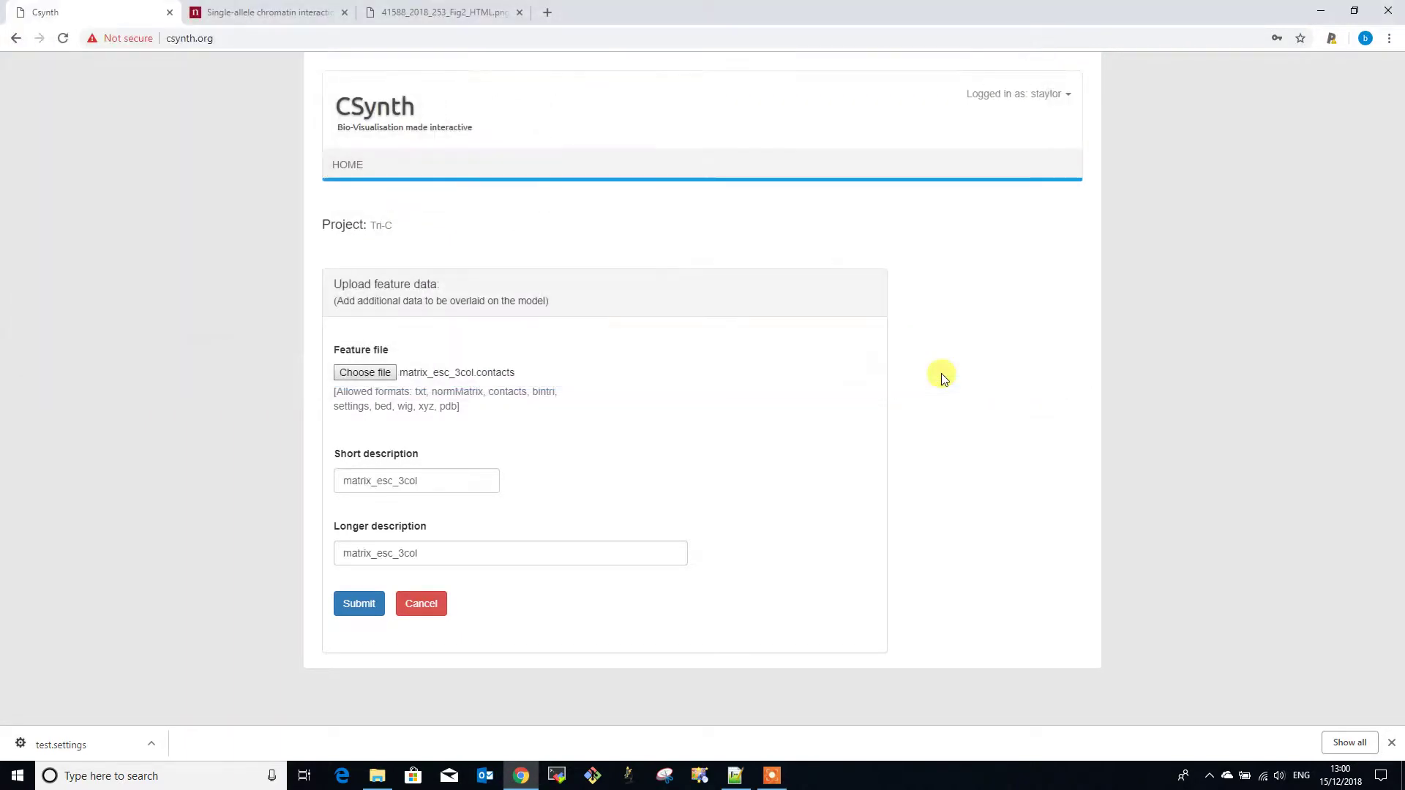
Set the feature file's short description to "stem cell" and submit the upload.
double_click(448, 469)
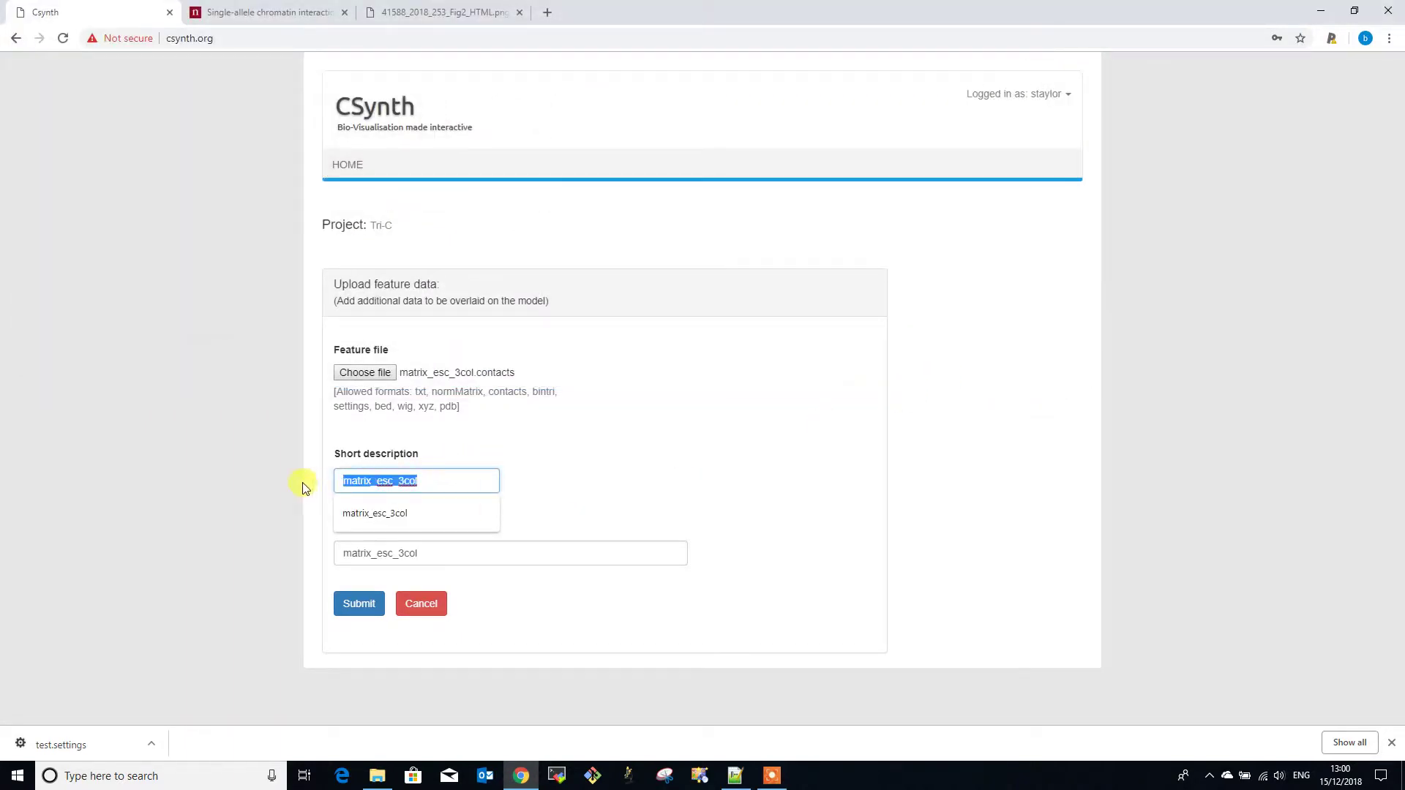
type("stem")
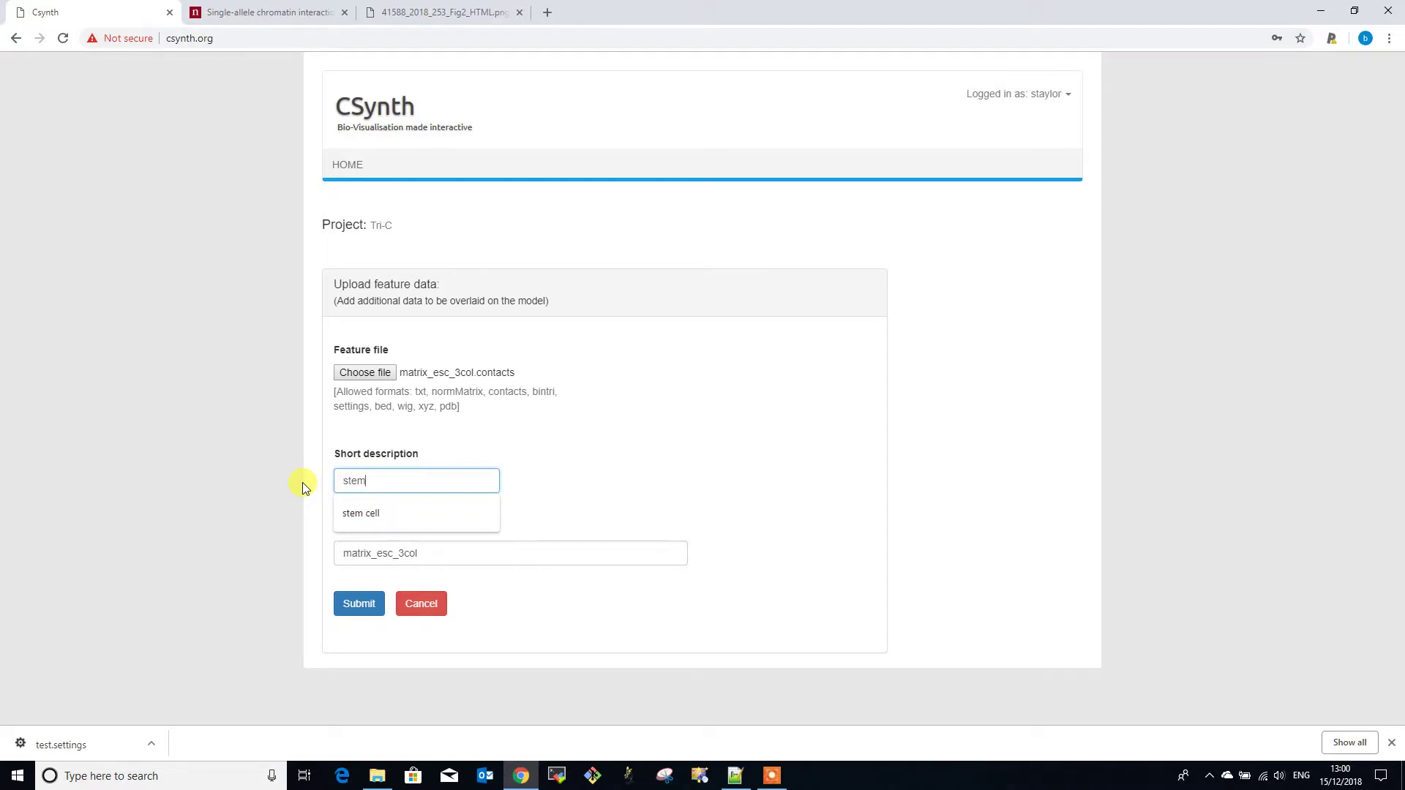
type(" cell")
triple_click(704, 508)
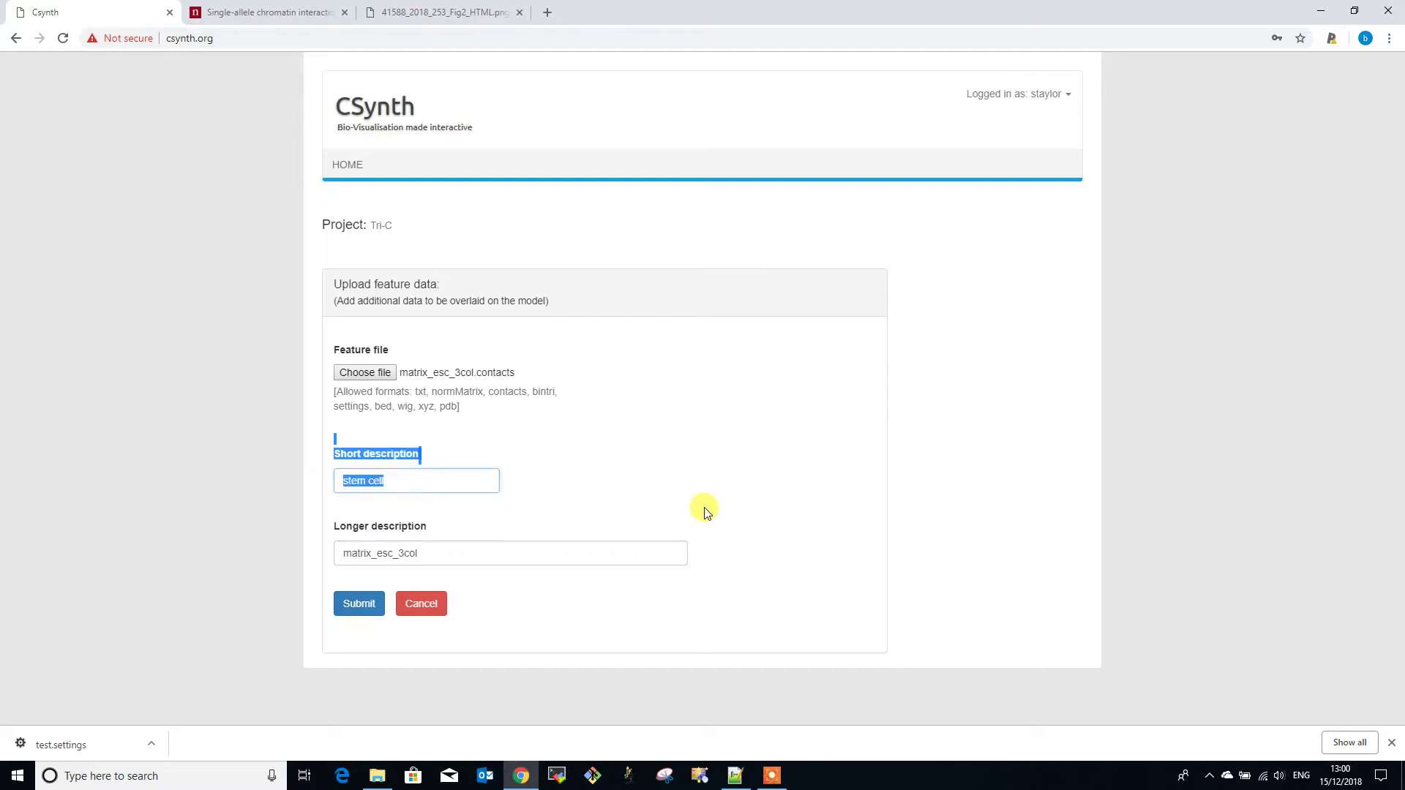
left_click(357, 607)
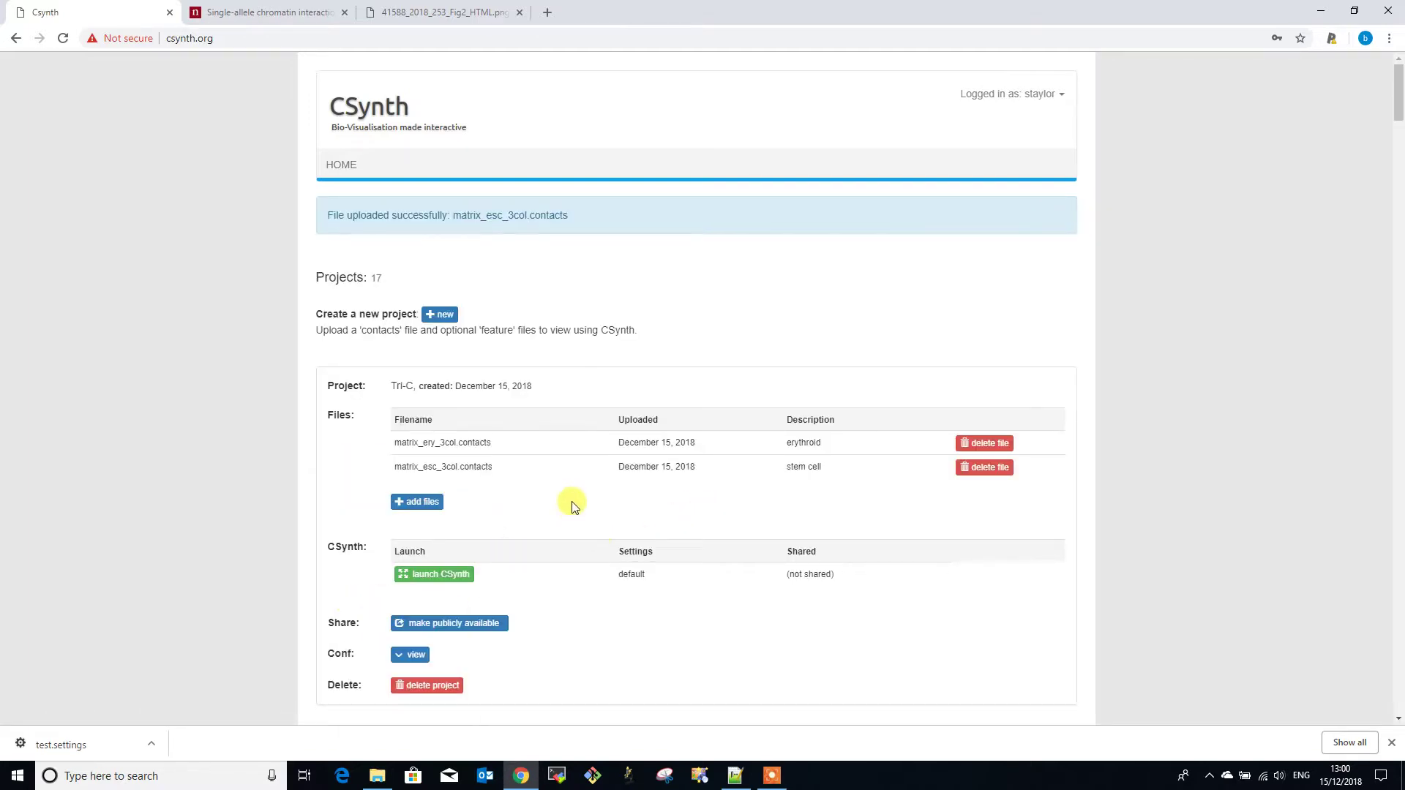
Launch CSynth for the Tri-C project with default settings and apply the erythroid contacts model.
scroll(571, 498, "down", 1)
scroll(572, 496, "down", 1)
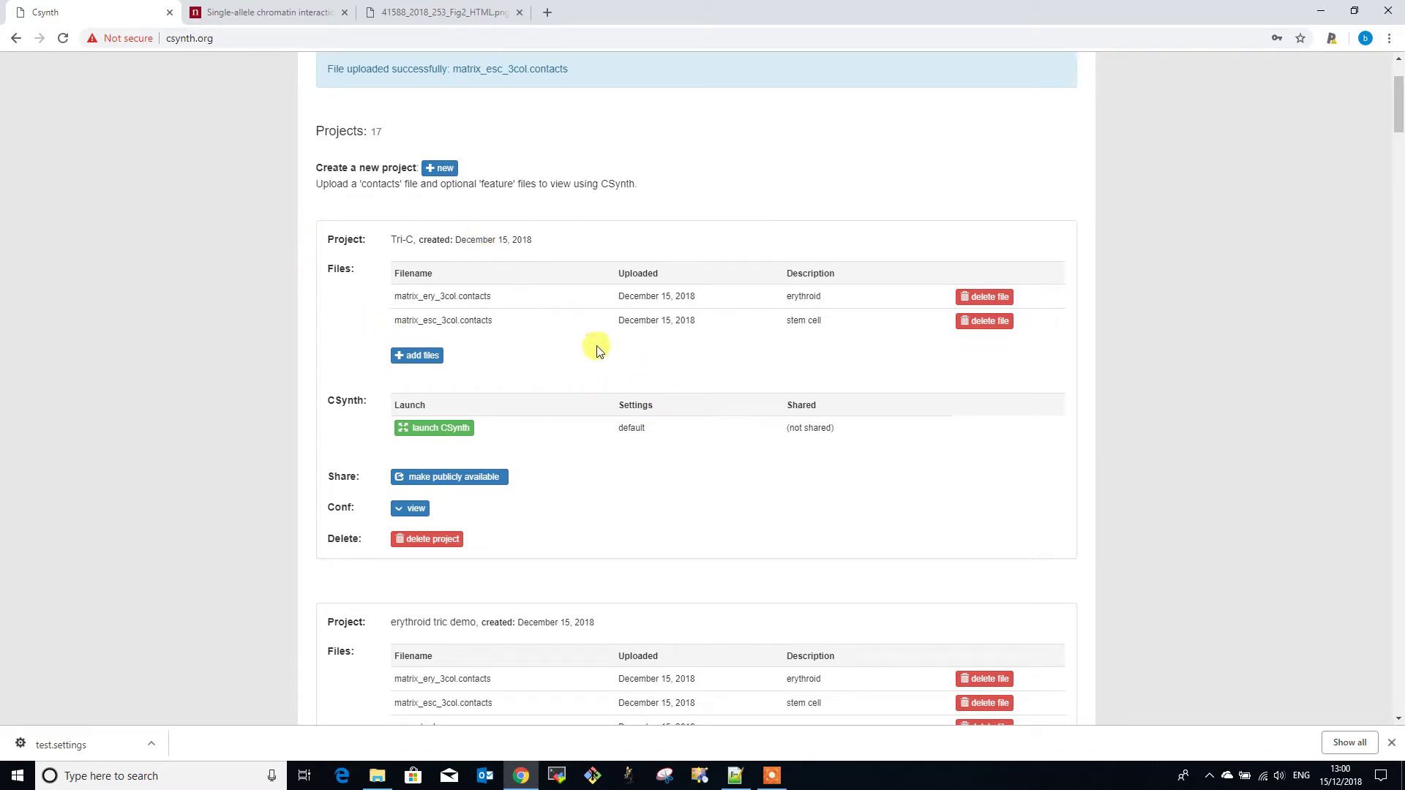
left_click(452, 429)
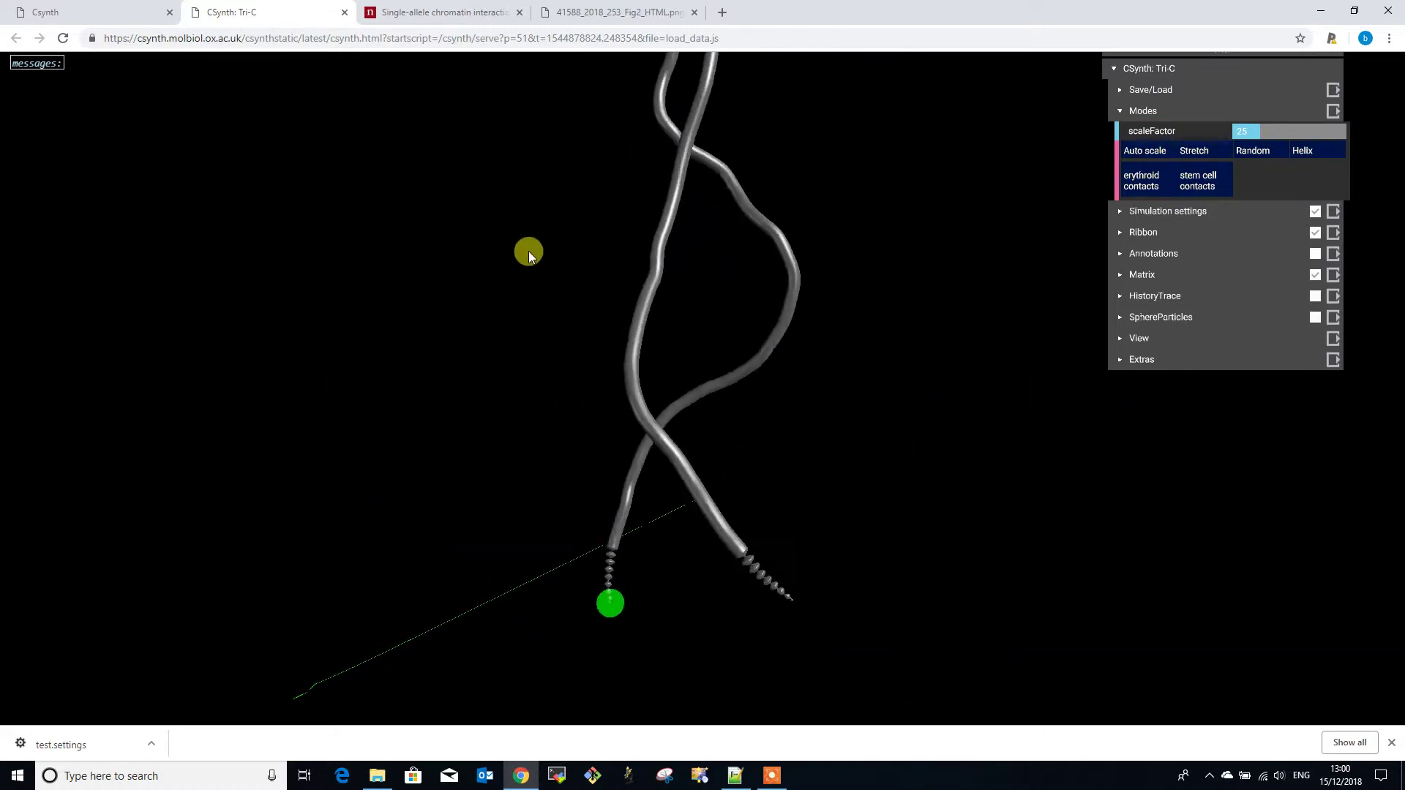
left_click(1147, 191)
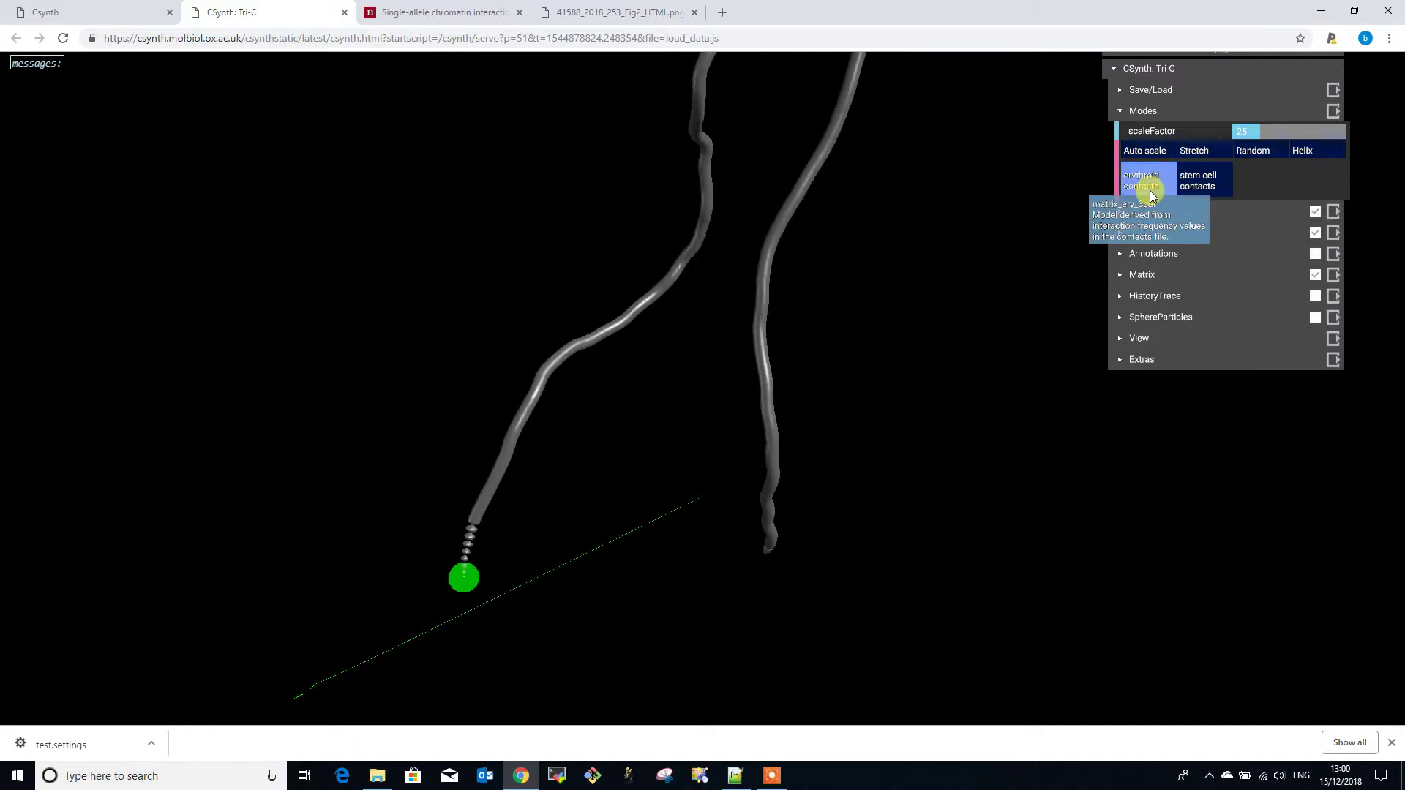
Compare the two models by applying the stem cell contacts and returning to the erythroid contacts.
left_click(1202, 183)
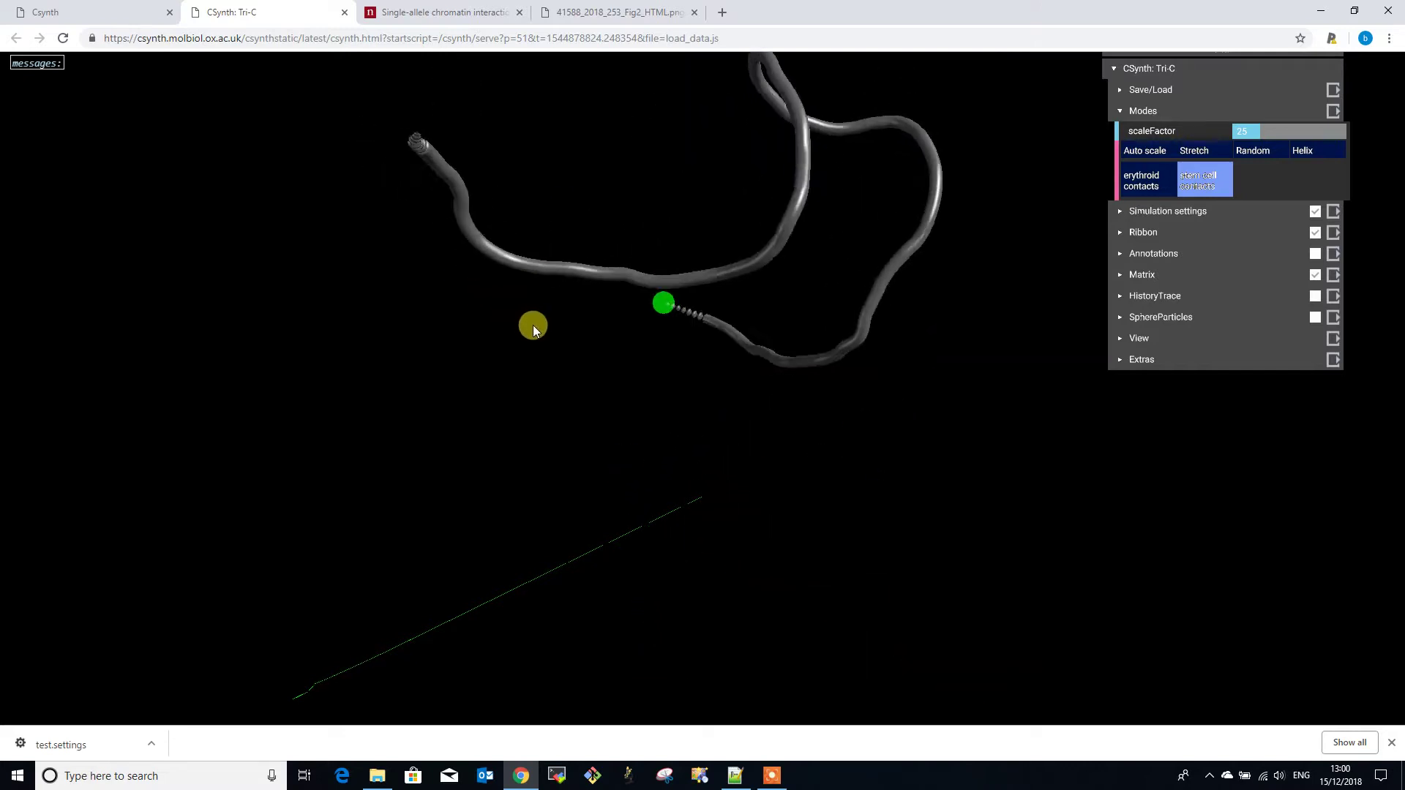
left_click(1155, 180)
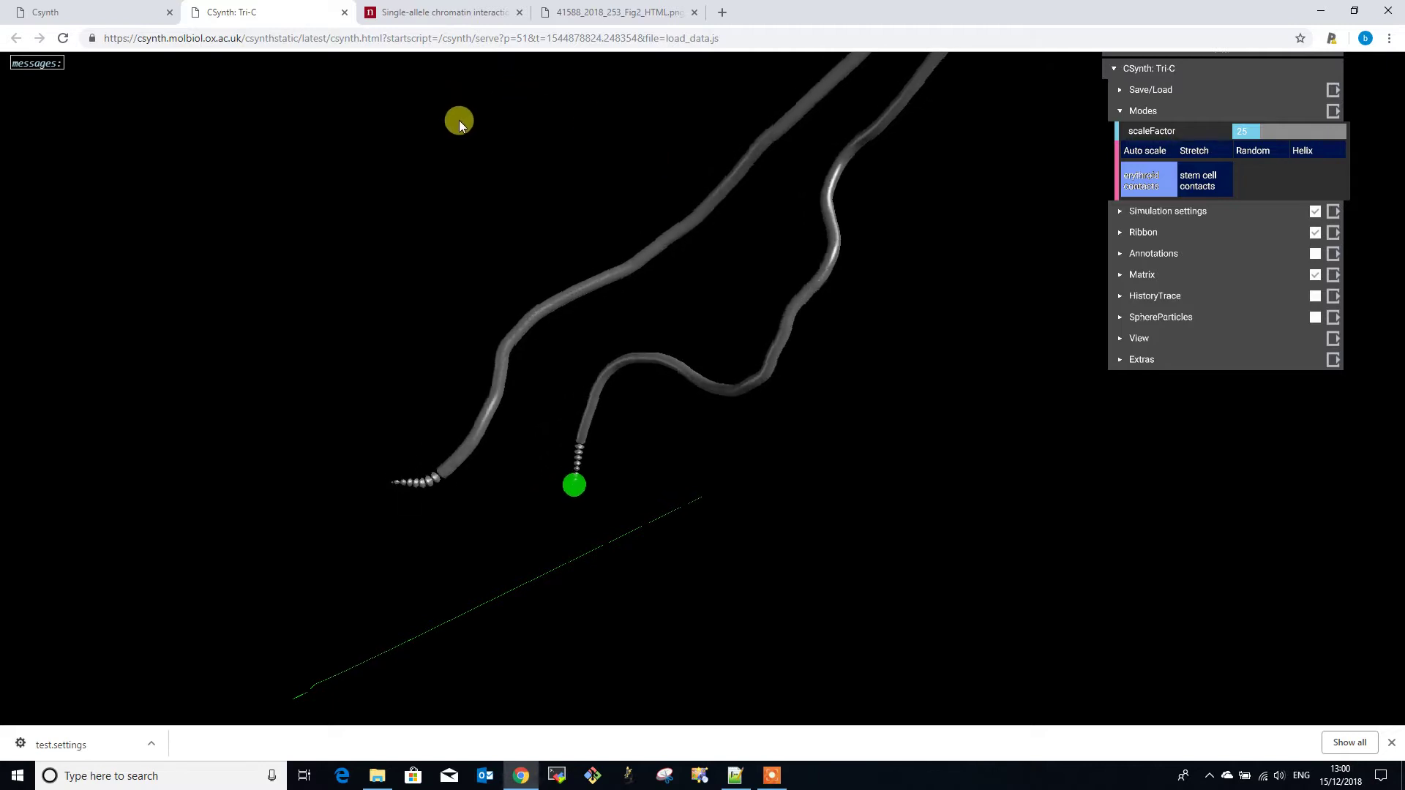
Return to the CSynth projects page and upload modellingerythroid.settings to the Tri-C project, keeping the default descriptions.
left_click(95, 12)
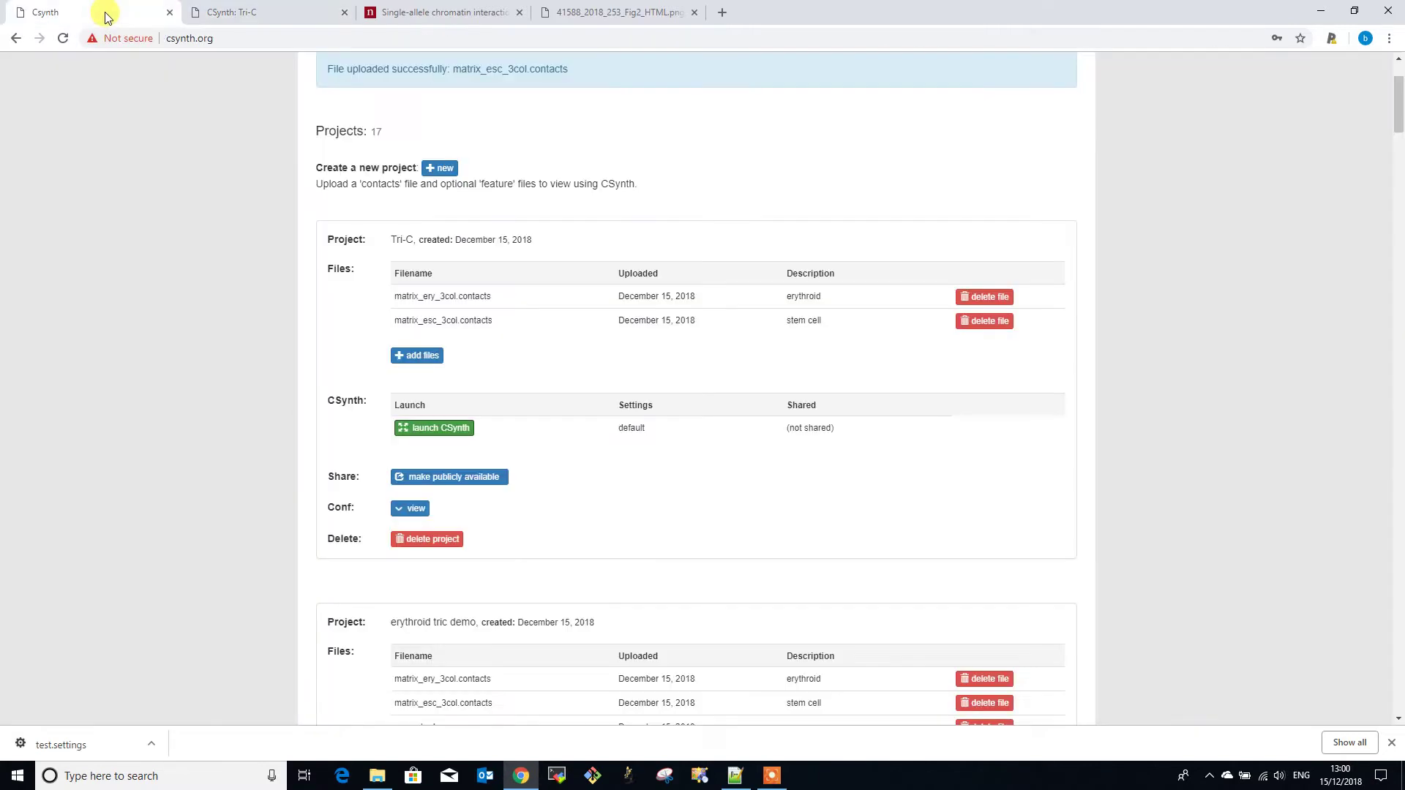
left_click(433, 362)
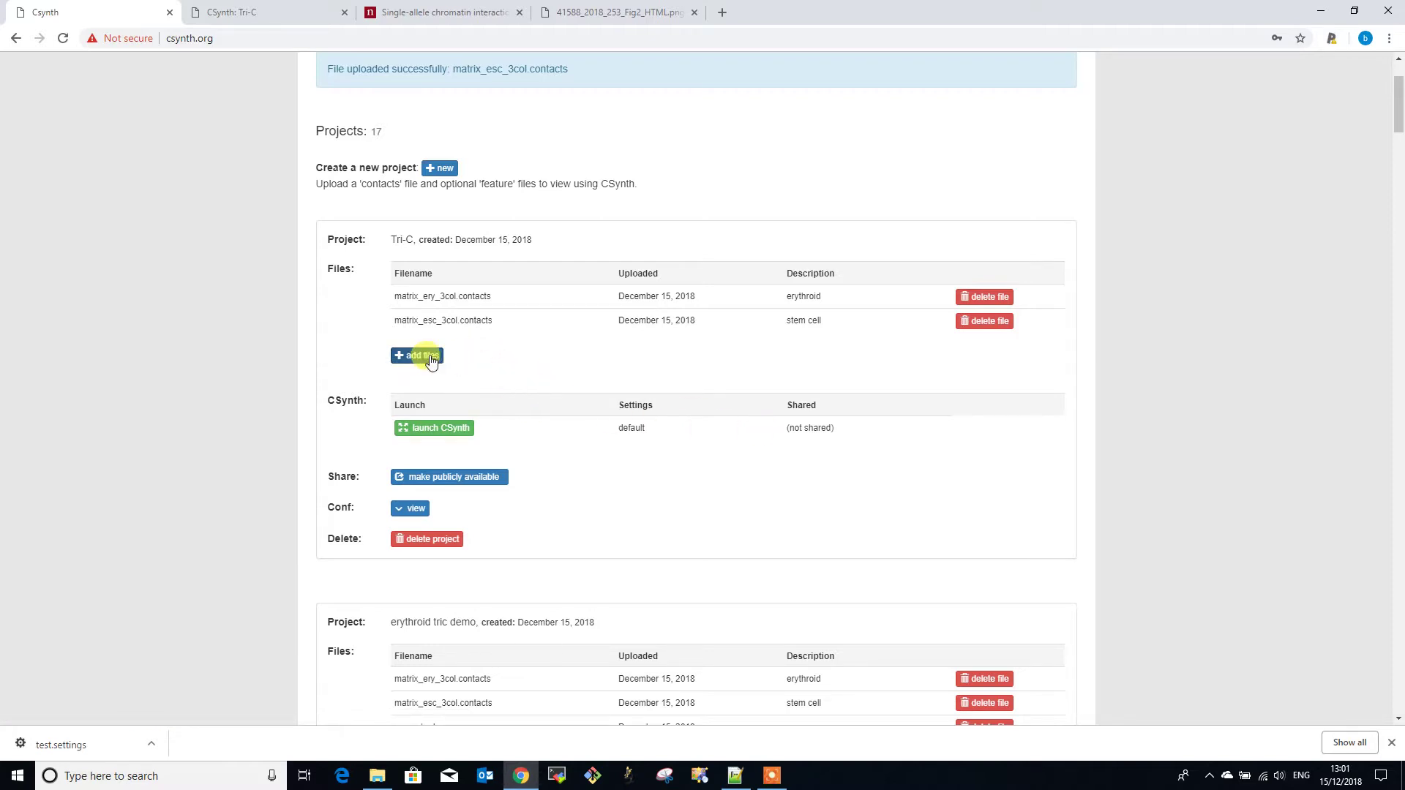
left_click(422, 354)
left_click(360, 372)
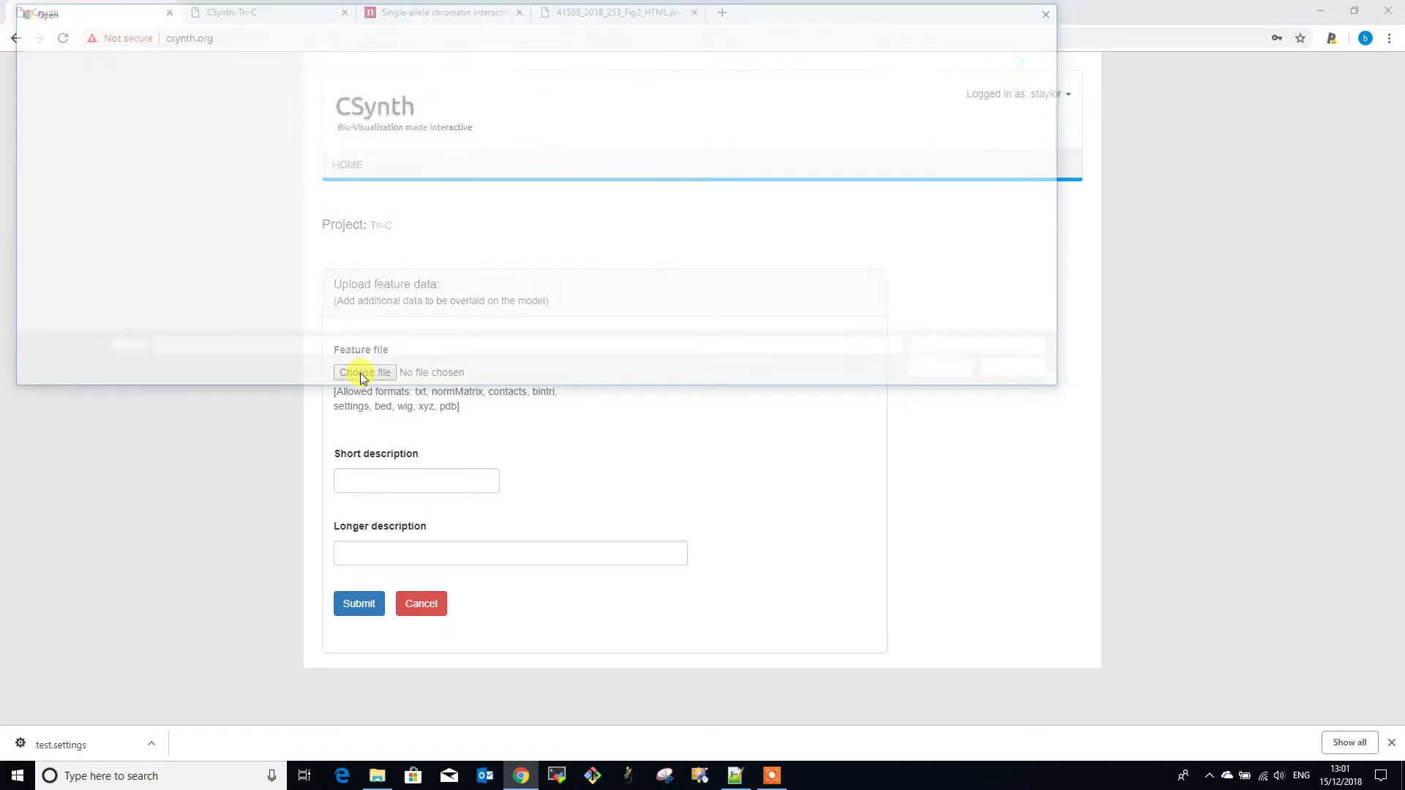
left_click(218, 183)
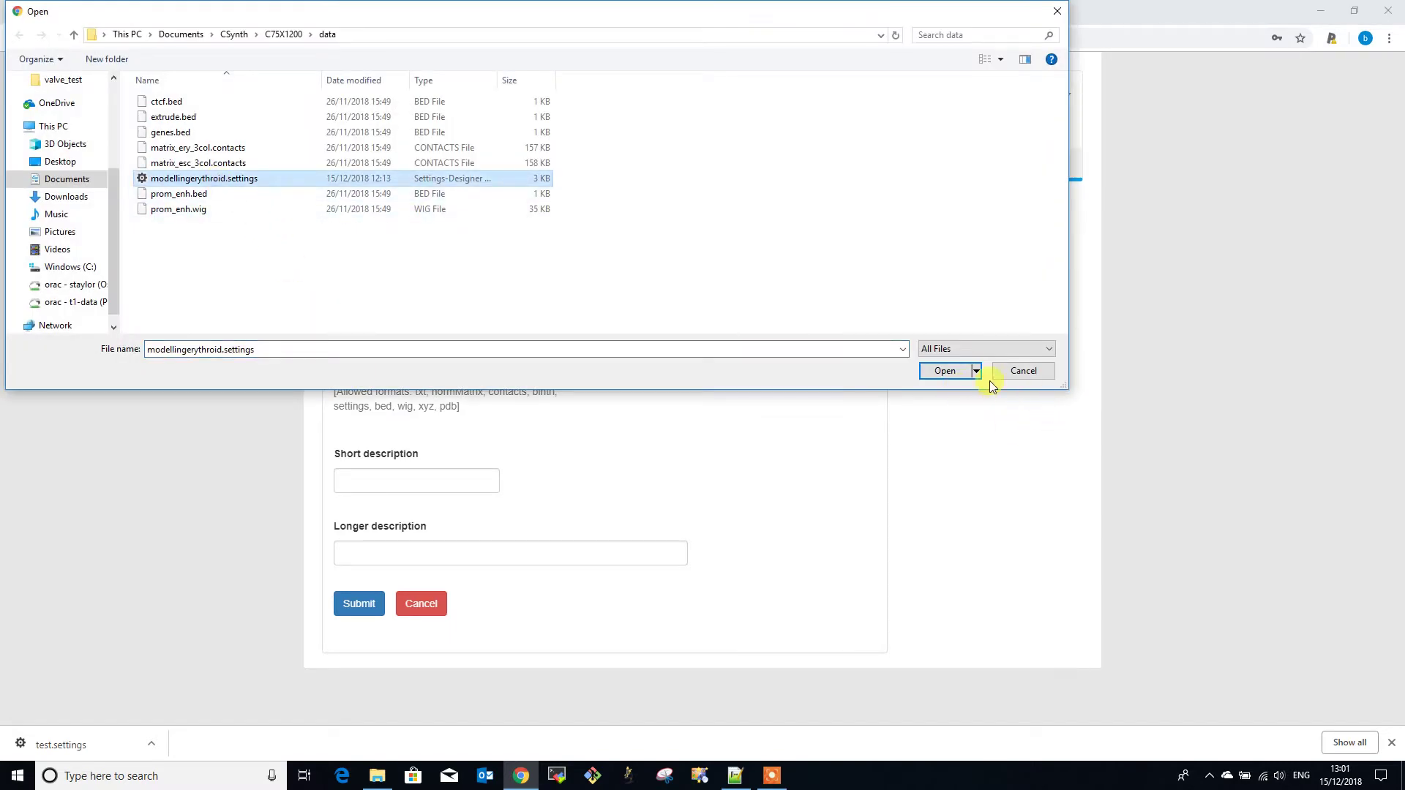
left_click(944, 372)
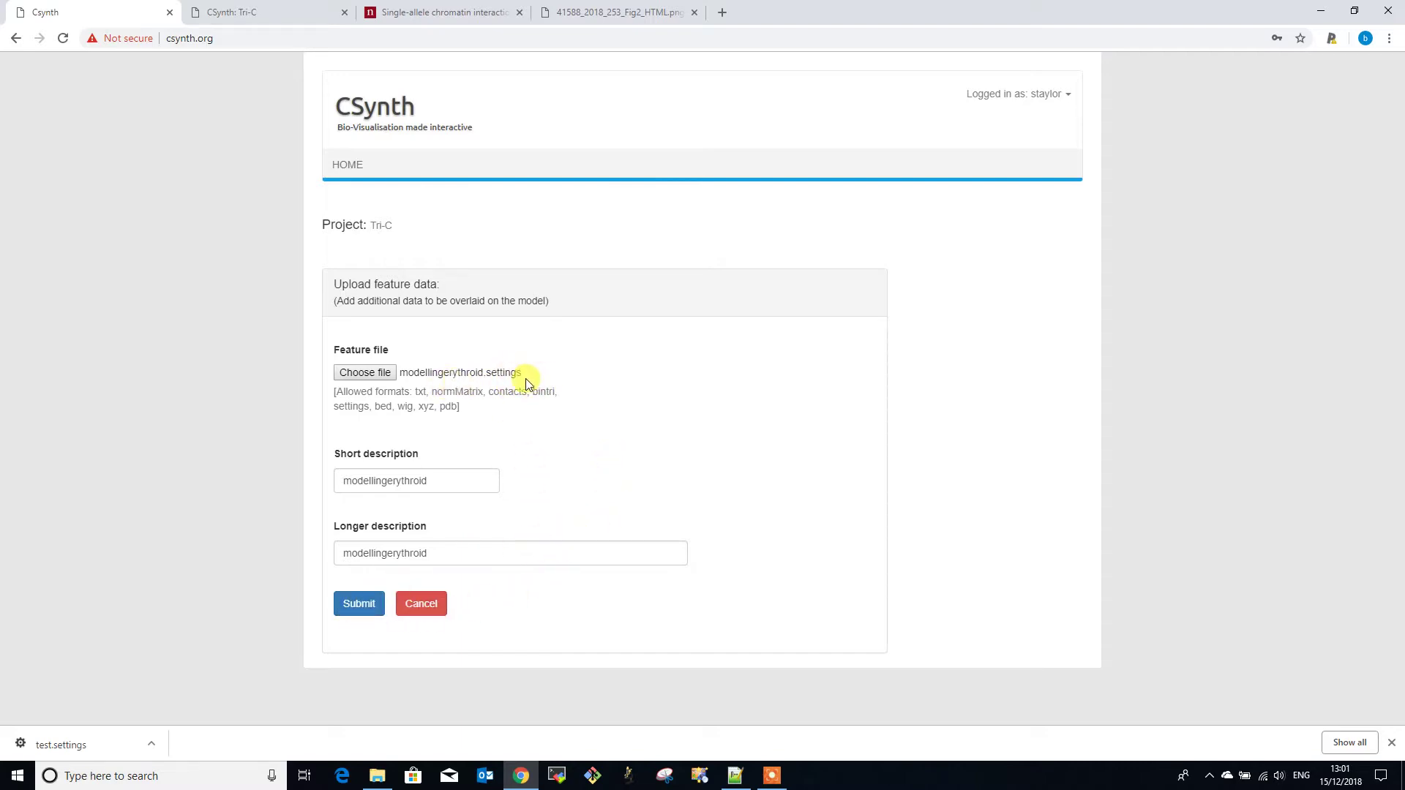
left_click(359, 605)
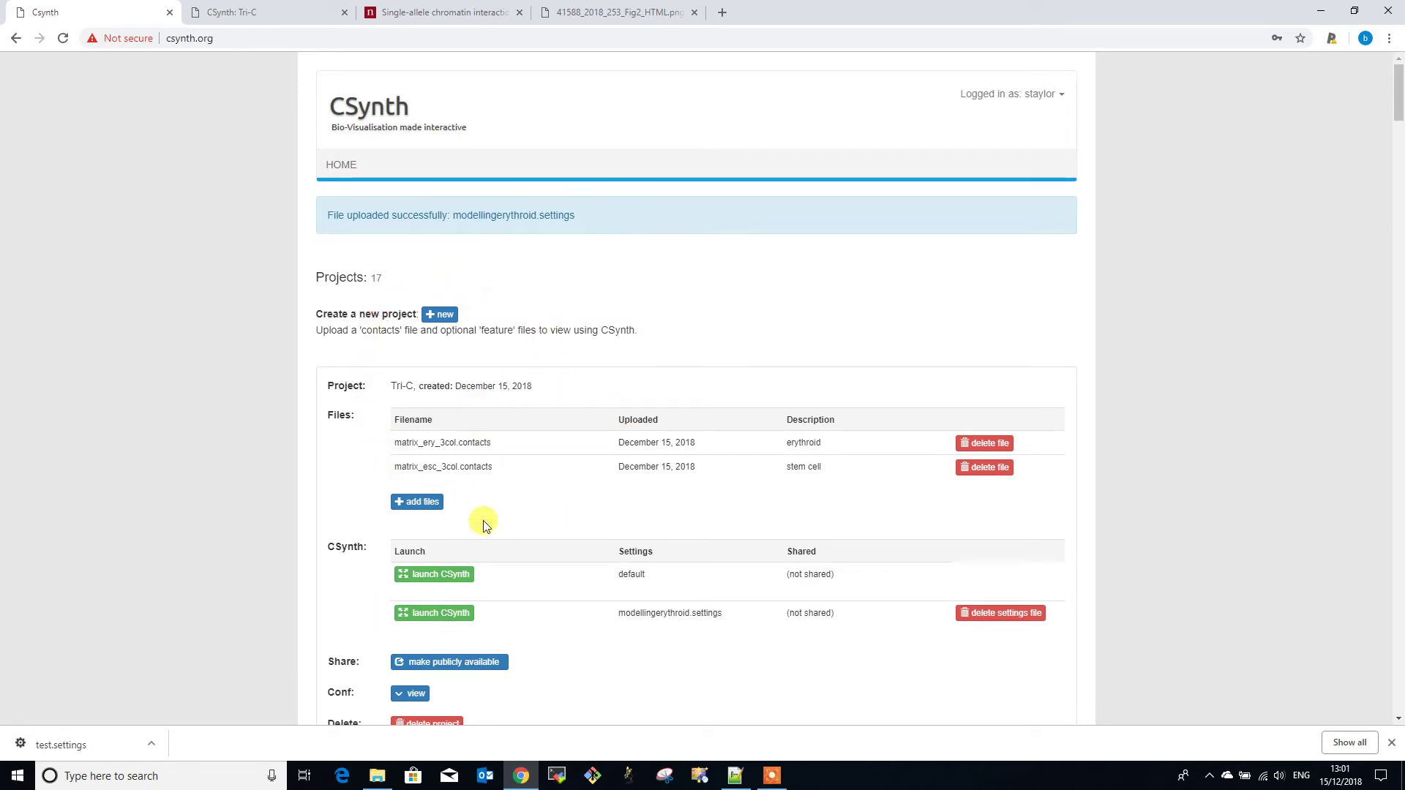
Launch CSynth for the Tri-C project with modellingerythroid.settings and apply the stem cell contacts model.
scroll(483, 525, "down", 2)
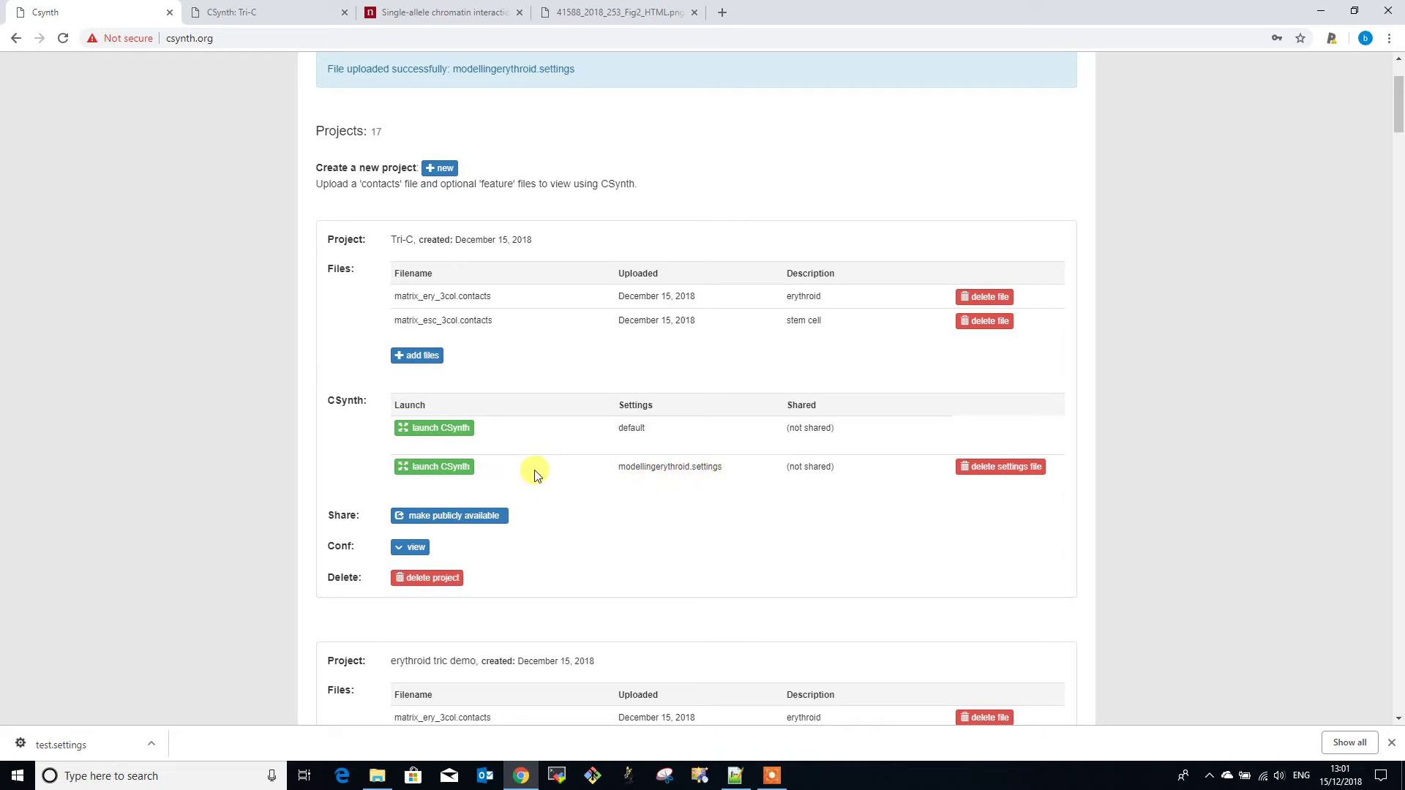
left_click(451, 469)
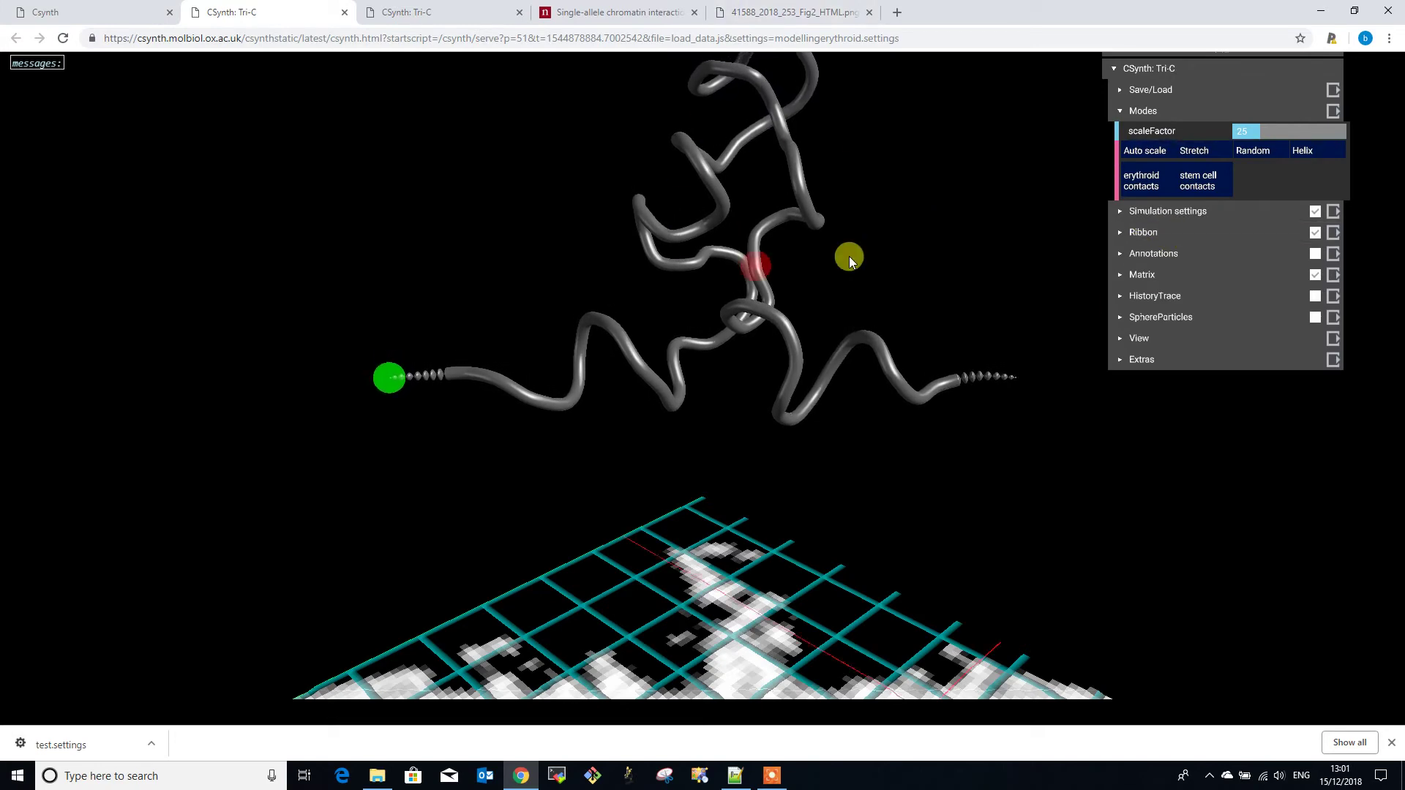
left_click(1211, 185)
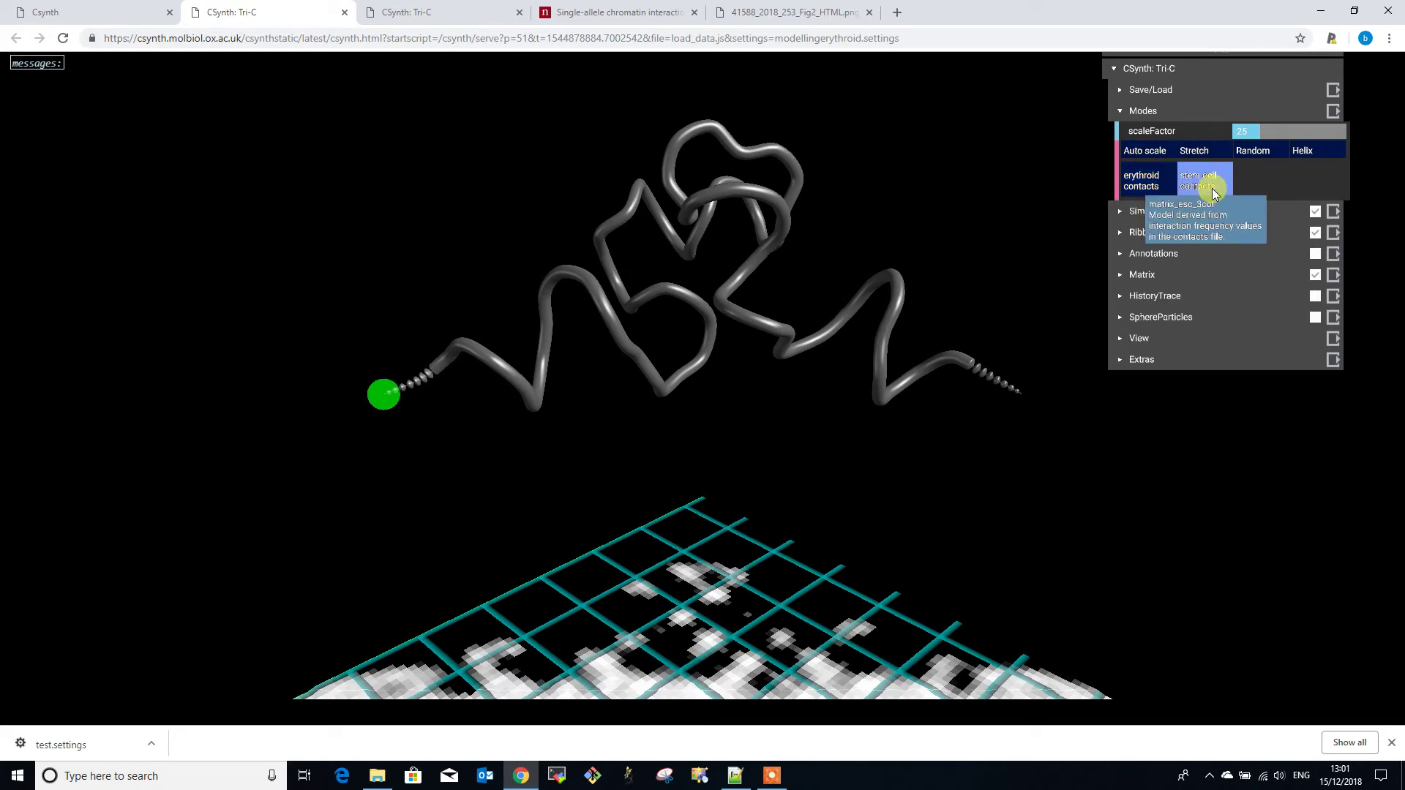
Alternate between the erythroid and stem cell contacts models to compare their folding, ending on stem cell.
left_click(1148, 183)
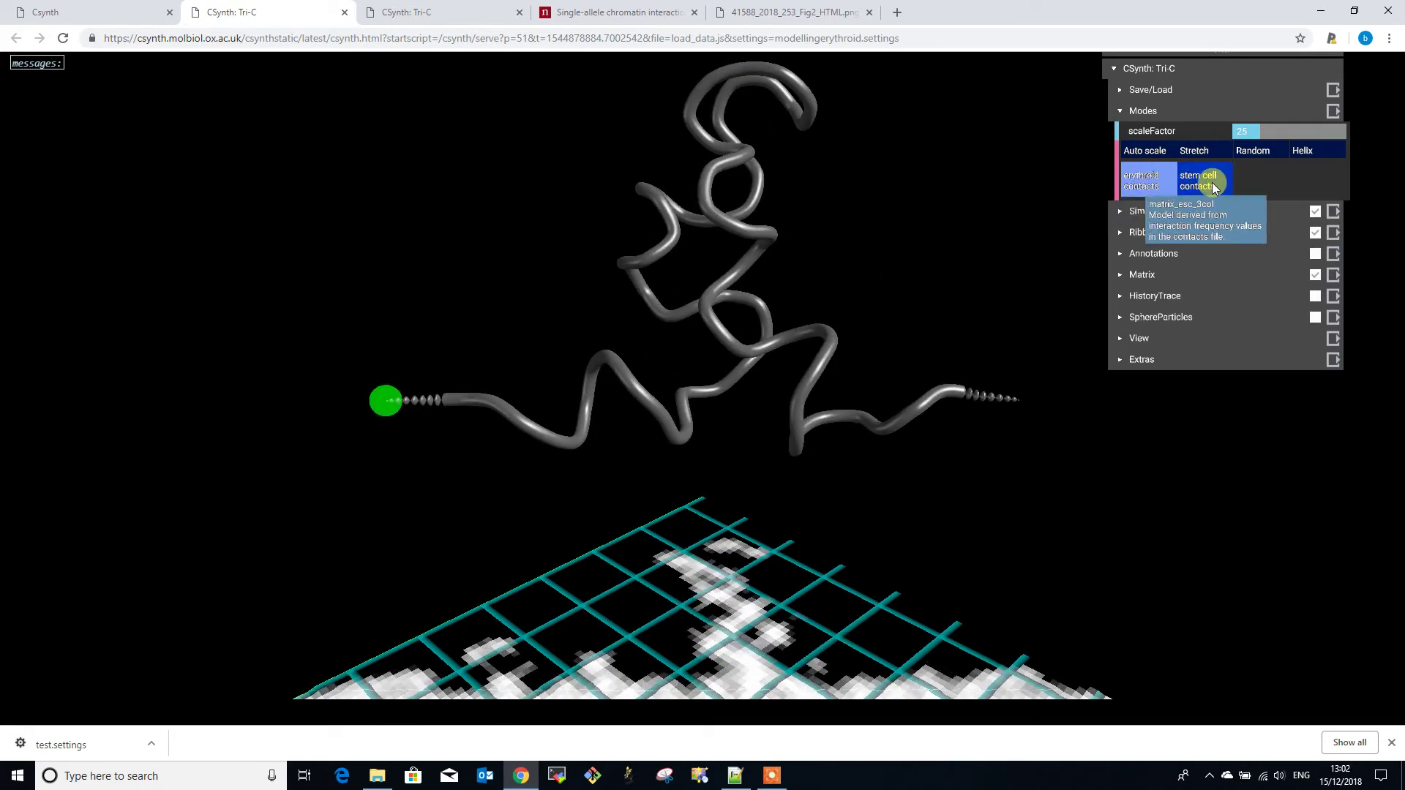
left_click(1212, 182)
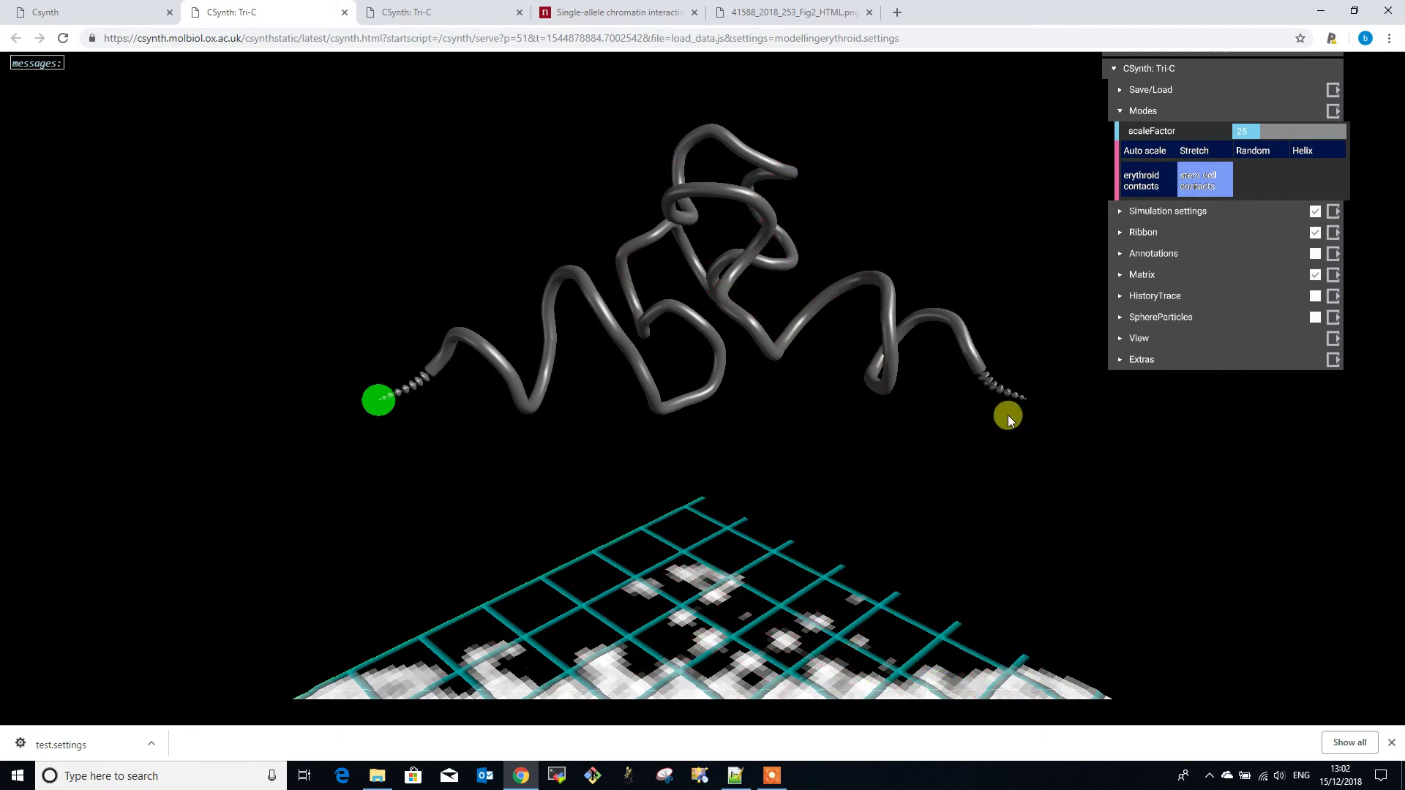
left_click(1137, 184)
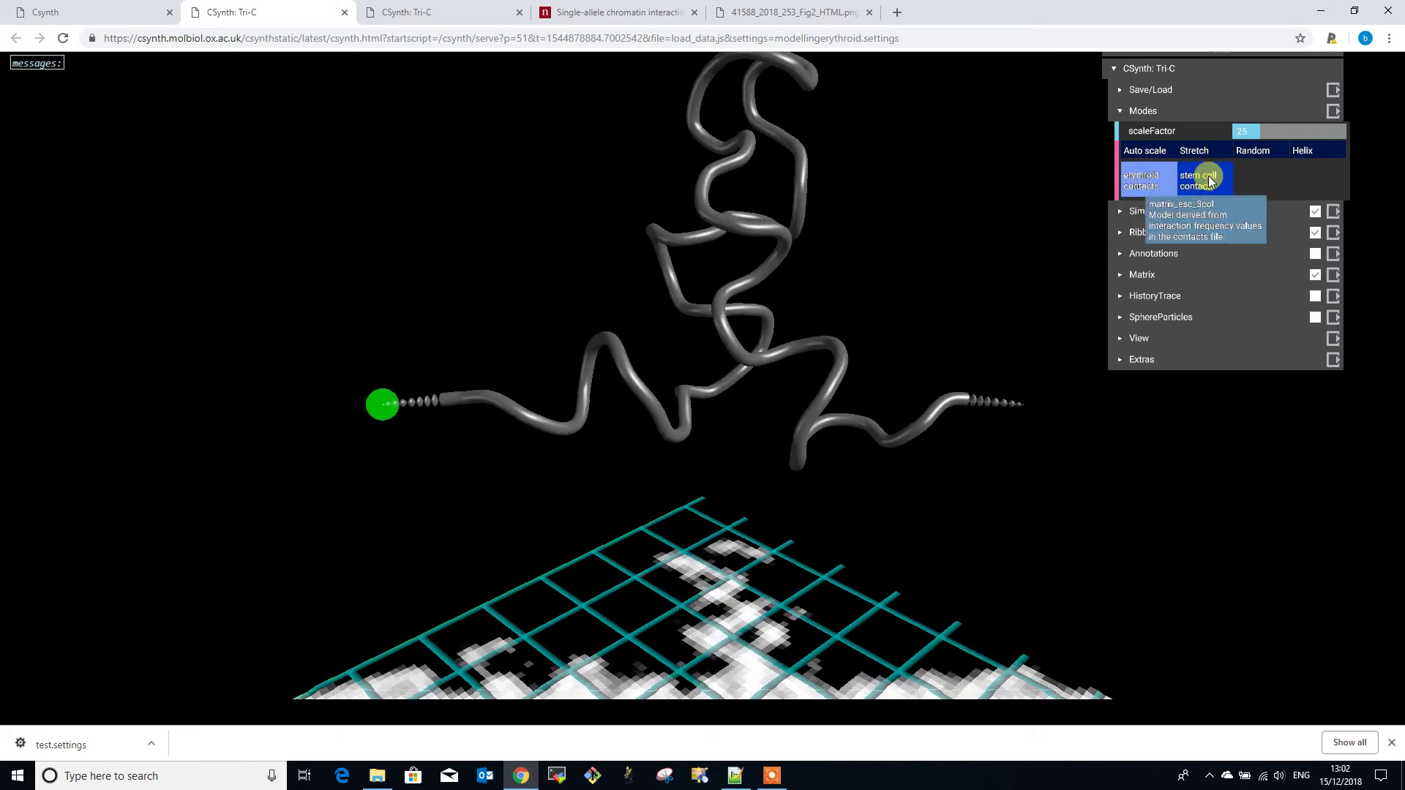
left_click(1209, 182)
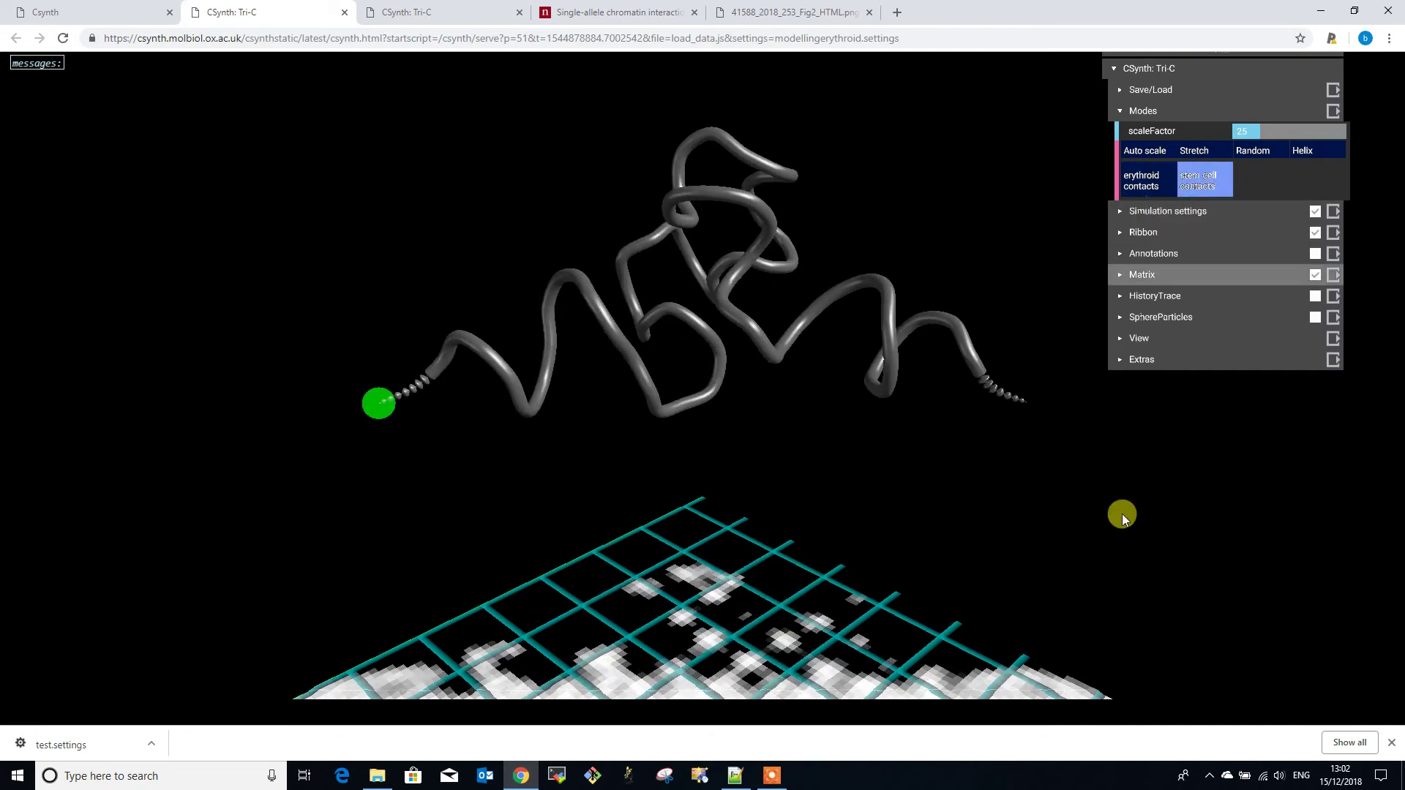
Pick a contact in the matrix and several points along the stem cell ribbon to inspect their genomic positions.
left_click(606, 660)
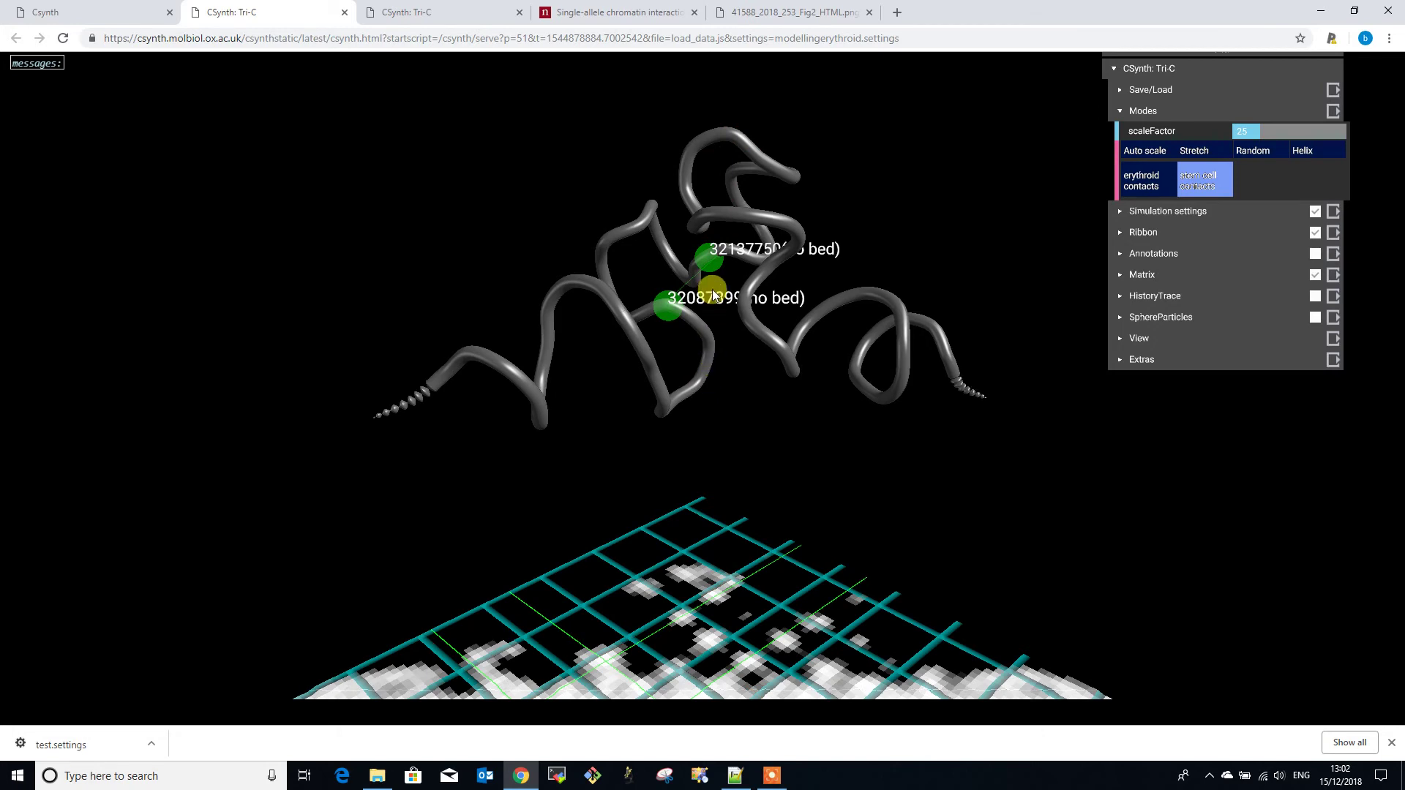
left_click(781, 260)
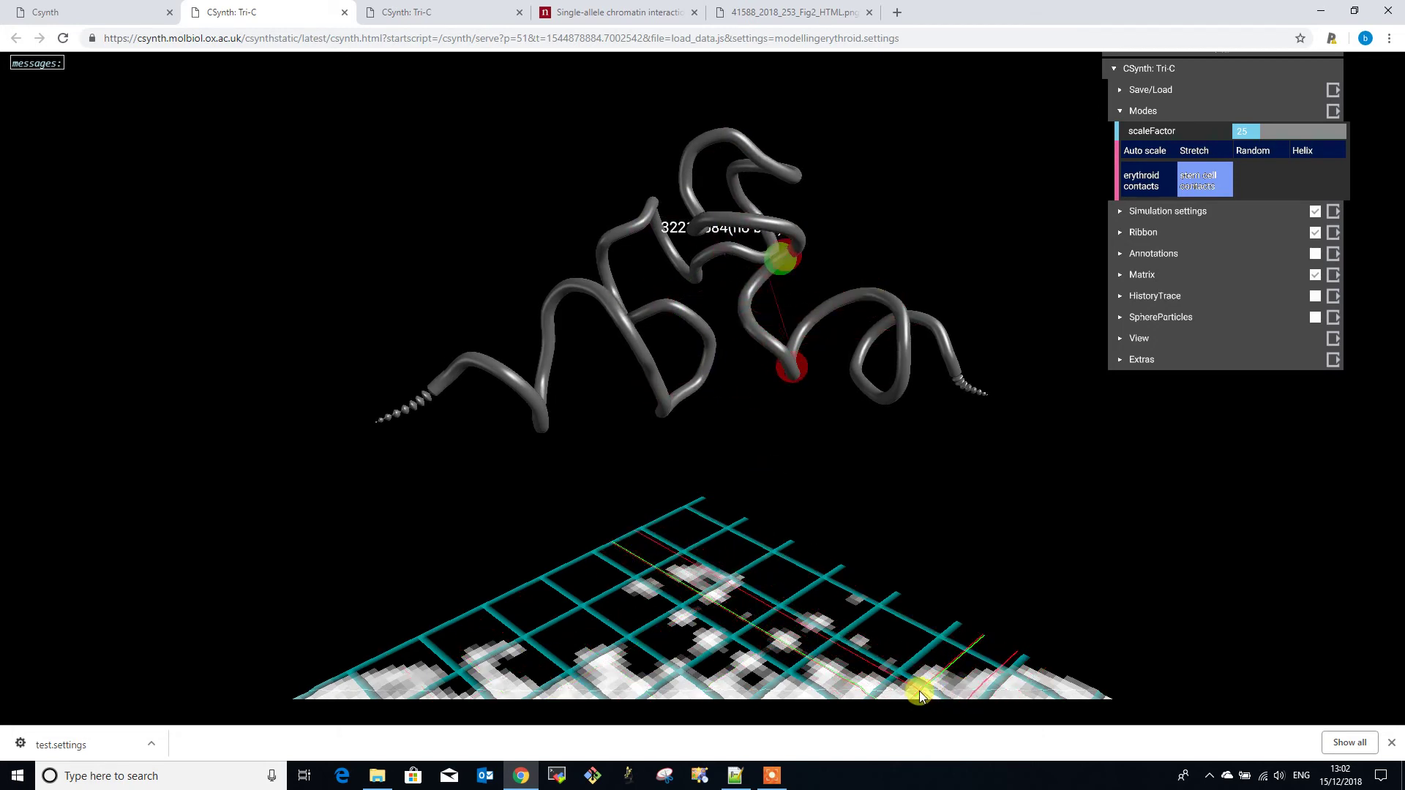
left_click(796, 375)
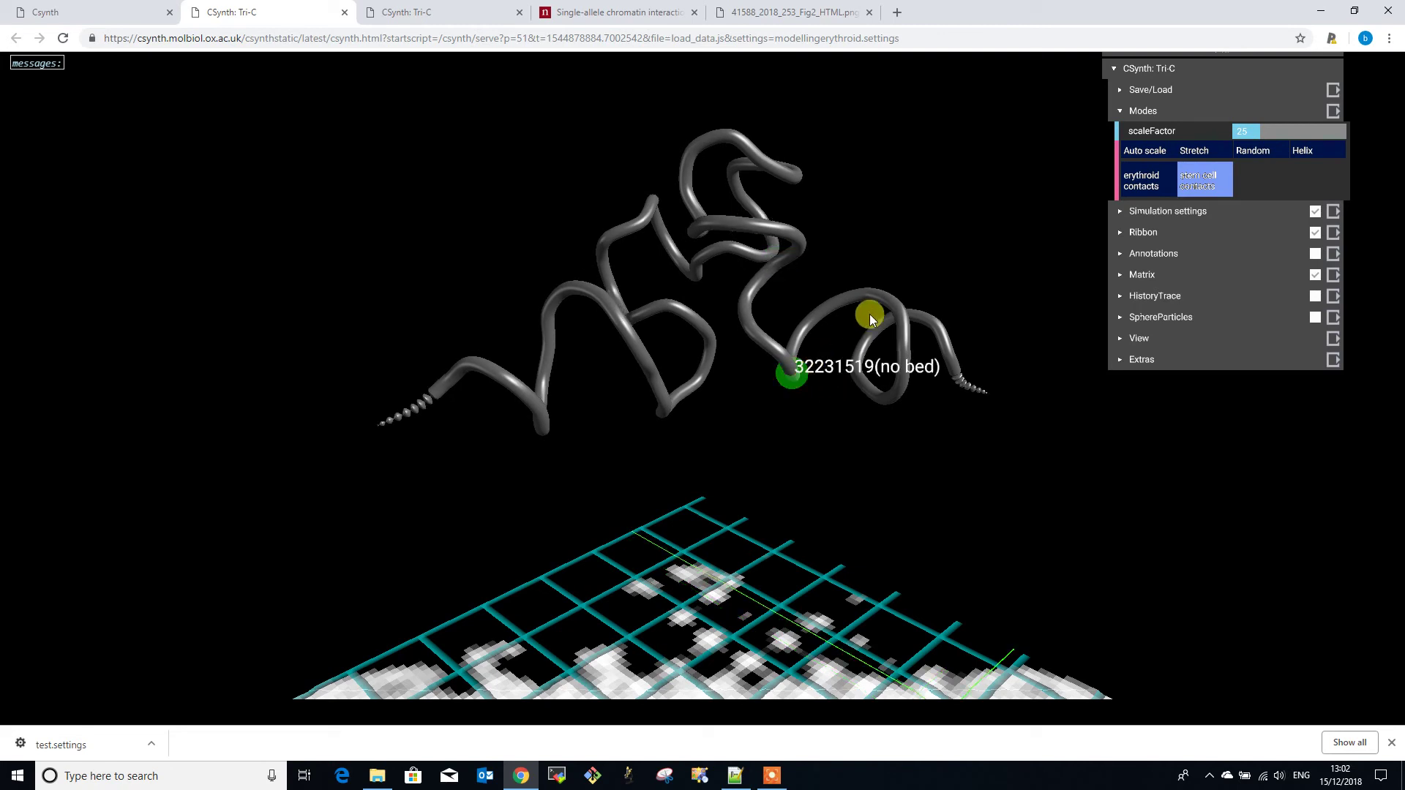
left_click(880, 297)
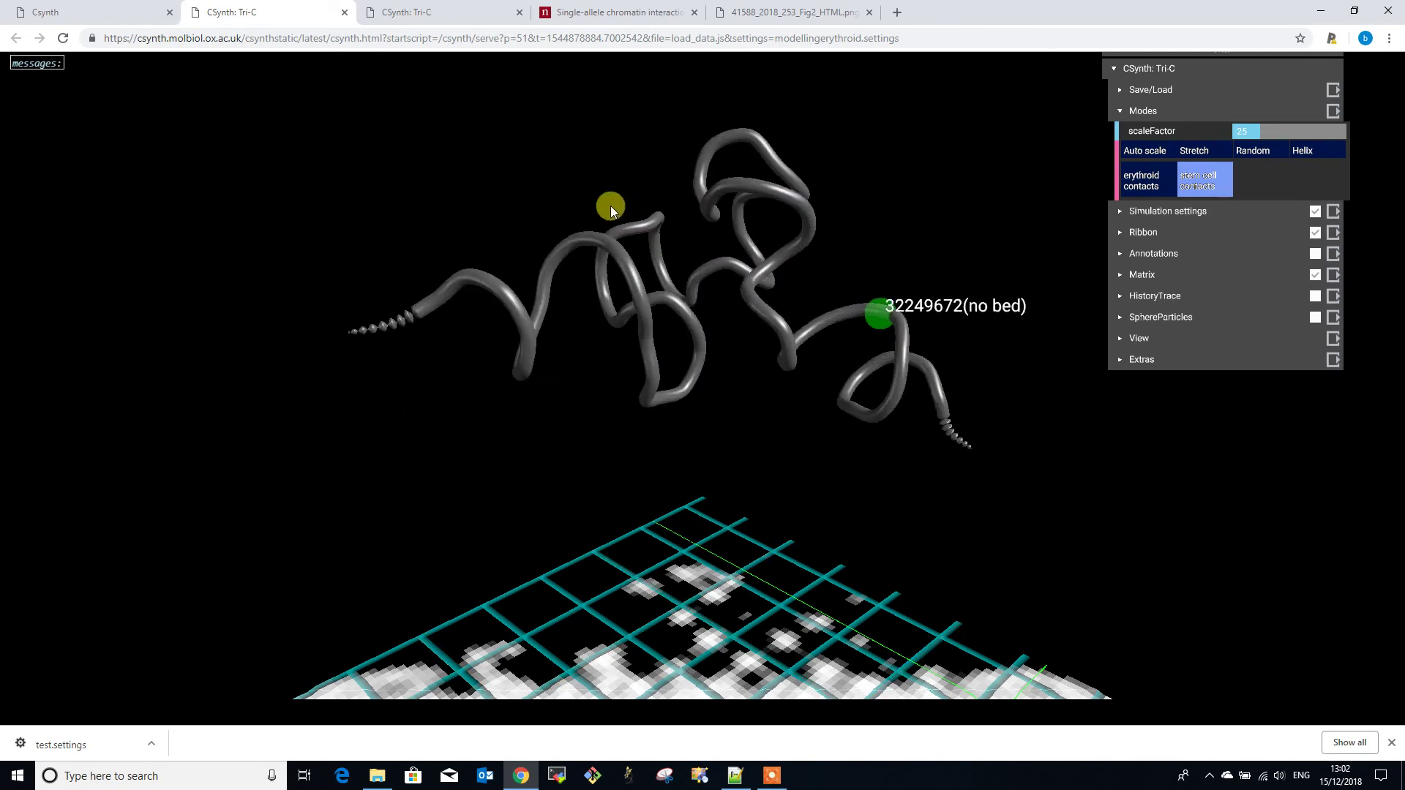
left_click(624, 259)
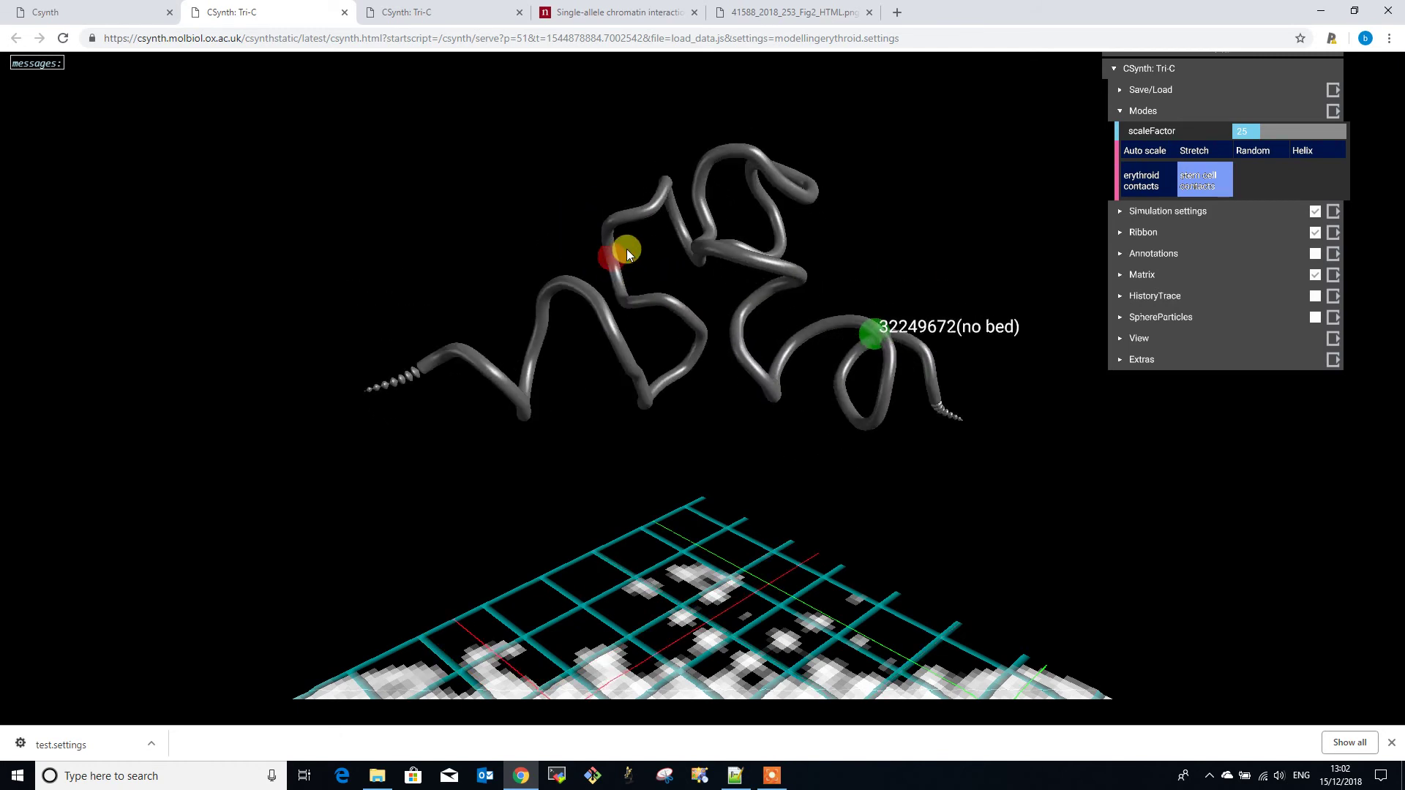